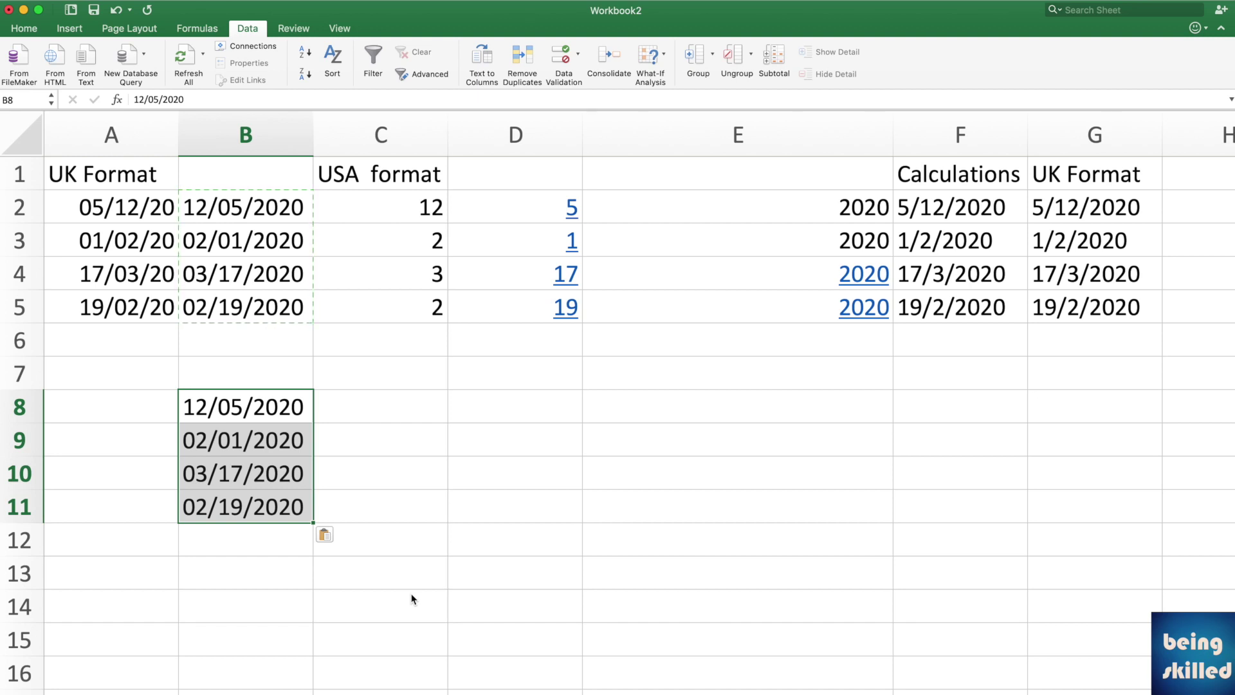
Step: Enter the column headings 'USA' in B7 and 'UK' in C7
{"action": "key", "text": "Down"}
{"action": "key", "text": "Down"}
{"action": "key", "text": "Up"}
{"action": "key", "text": "Up"}
{"action": "key", "text": "Up"}
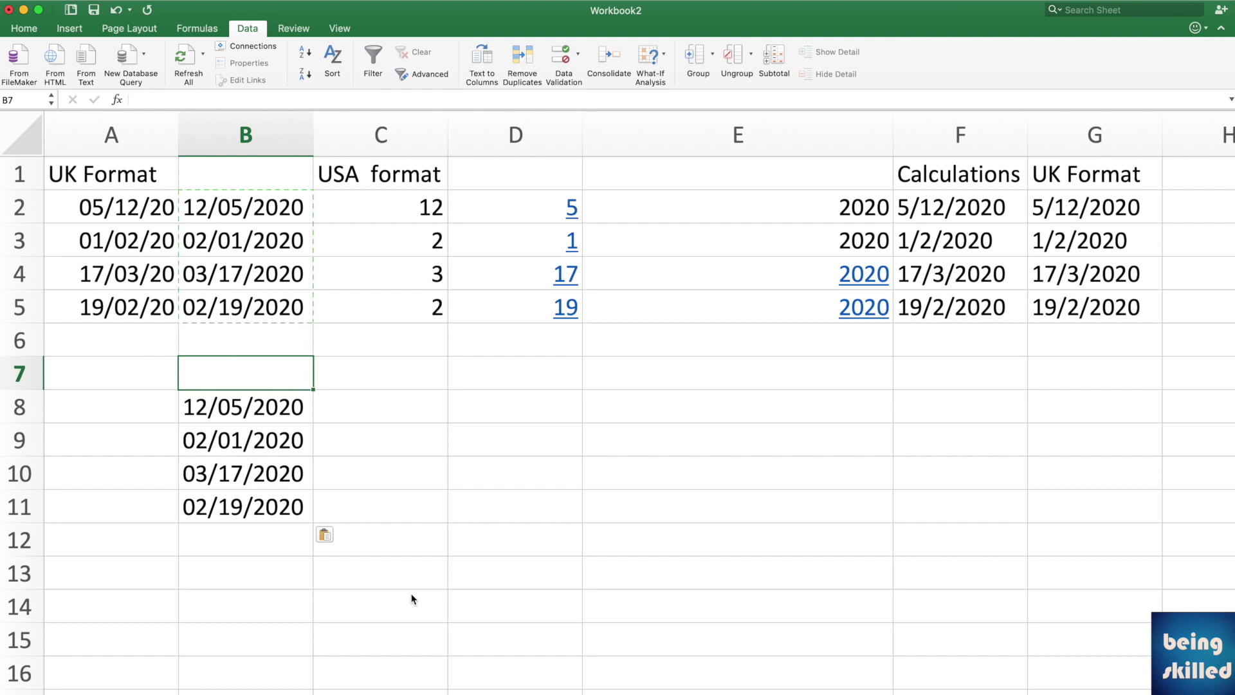
{"action": "type", "text": "USA"}
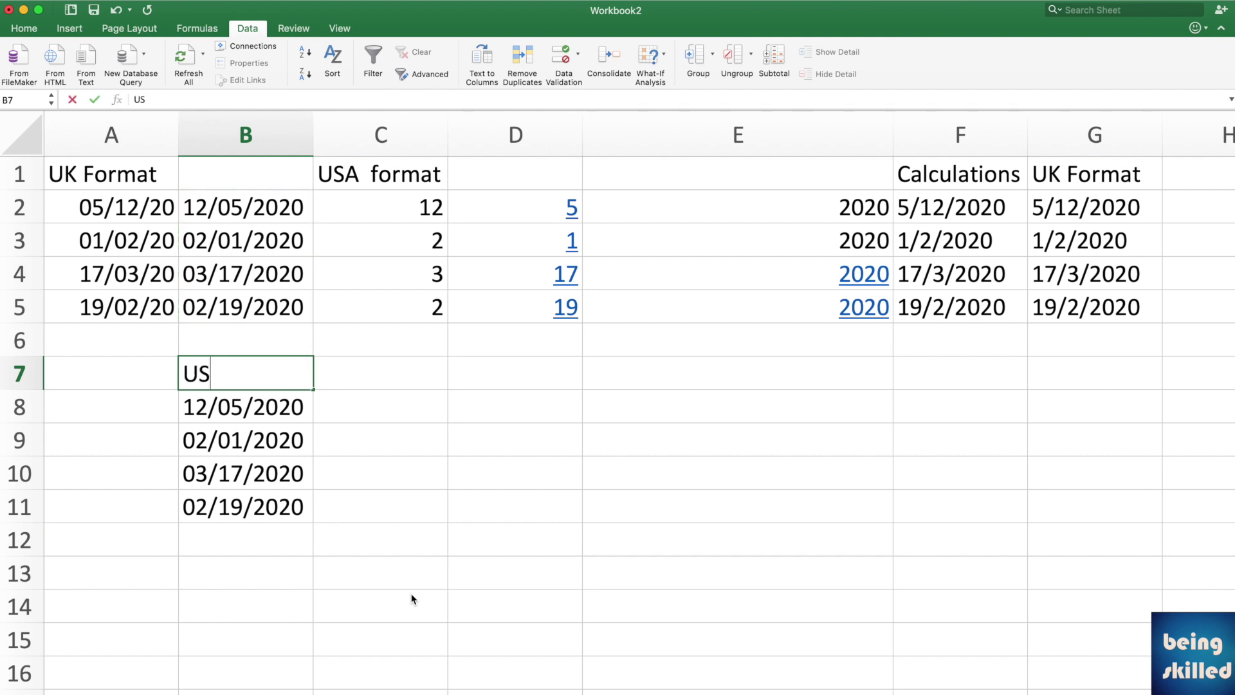
{"action": "key", "text": "Tab"}
{"action": "type", "text": "UK"}
{"action": "key", "text": "Tab"}
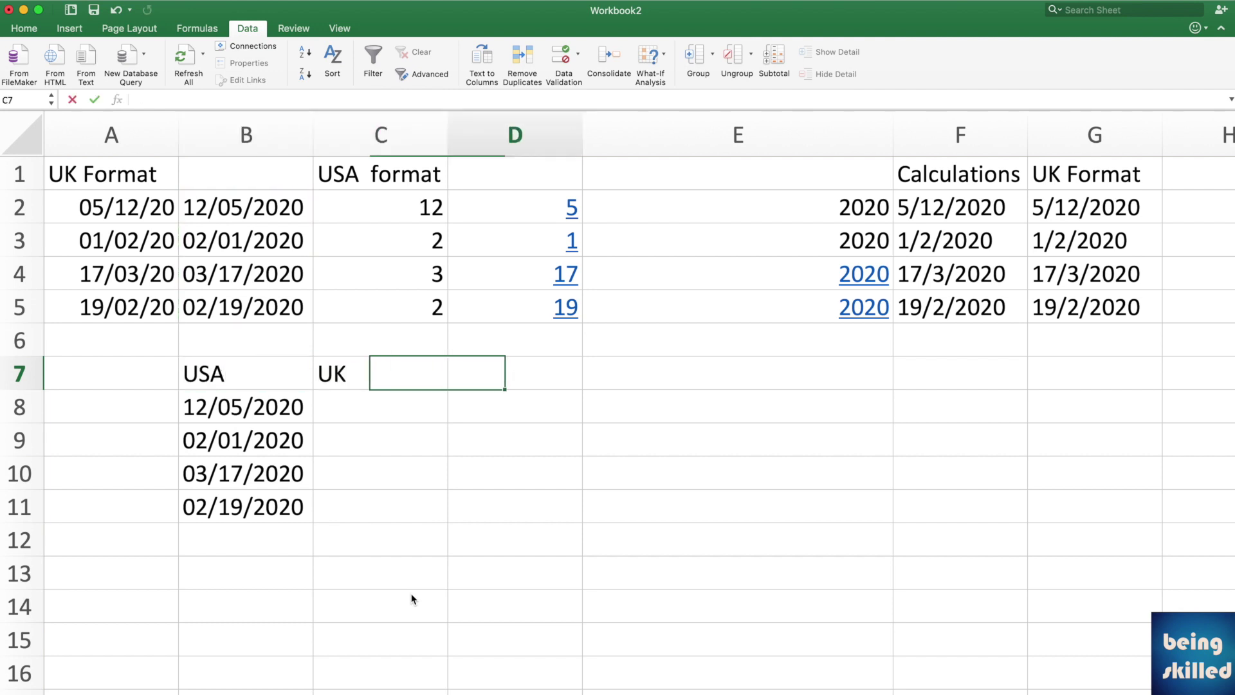
Step: Enter =CONCATENATE(LEFT(B8,2)) in C8 so it returns 12
{"action": "key", "text": "Return"}
{"action": "type", "text": "=con"}
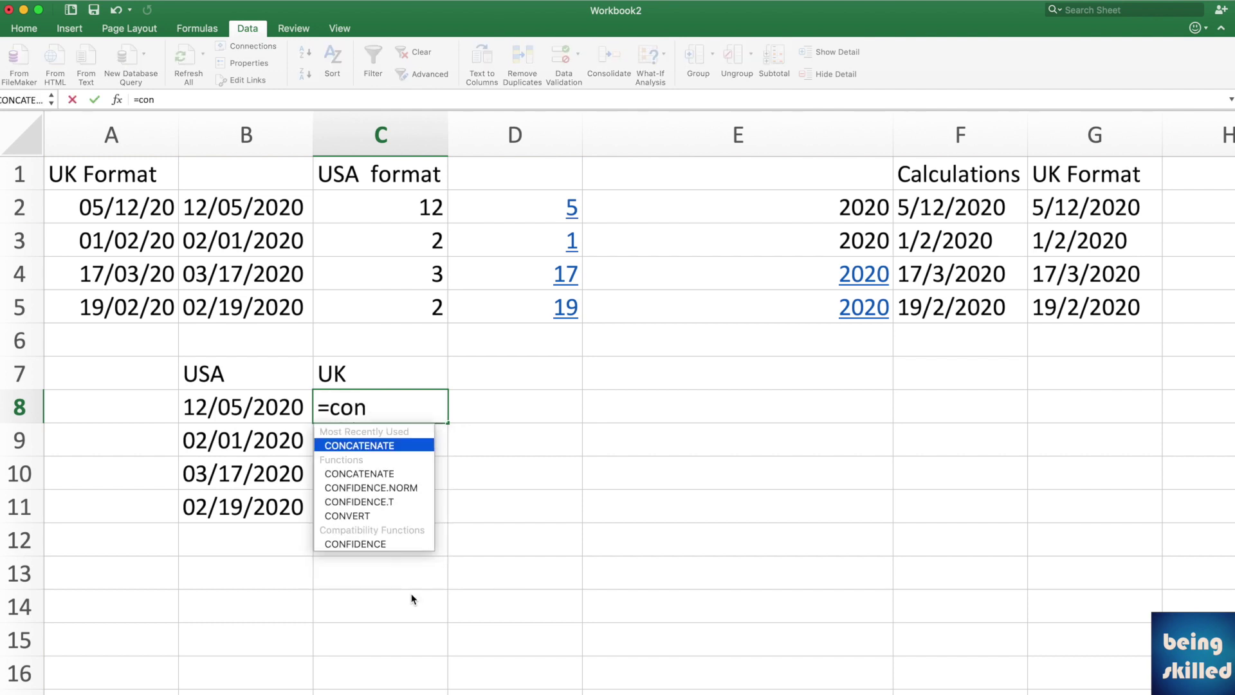
{"action": "key", "text": "Tab"}
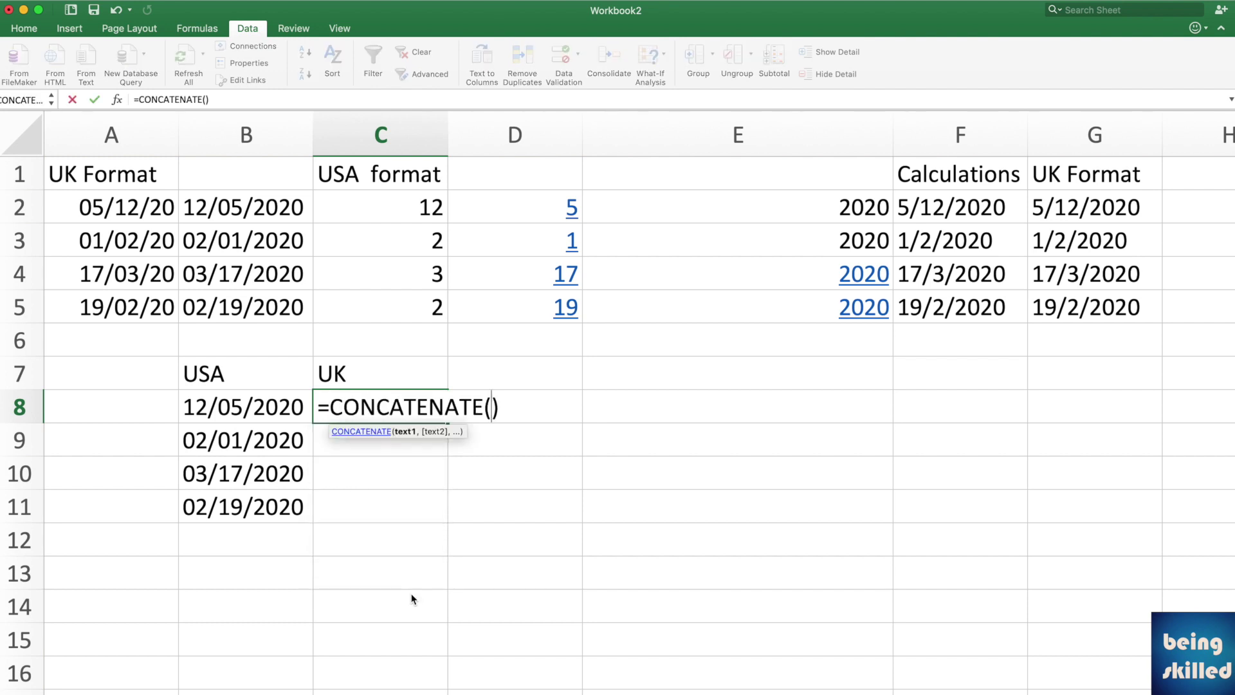
{"action": "type", "text": "le"}
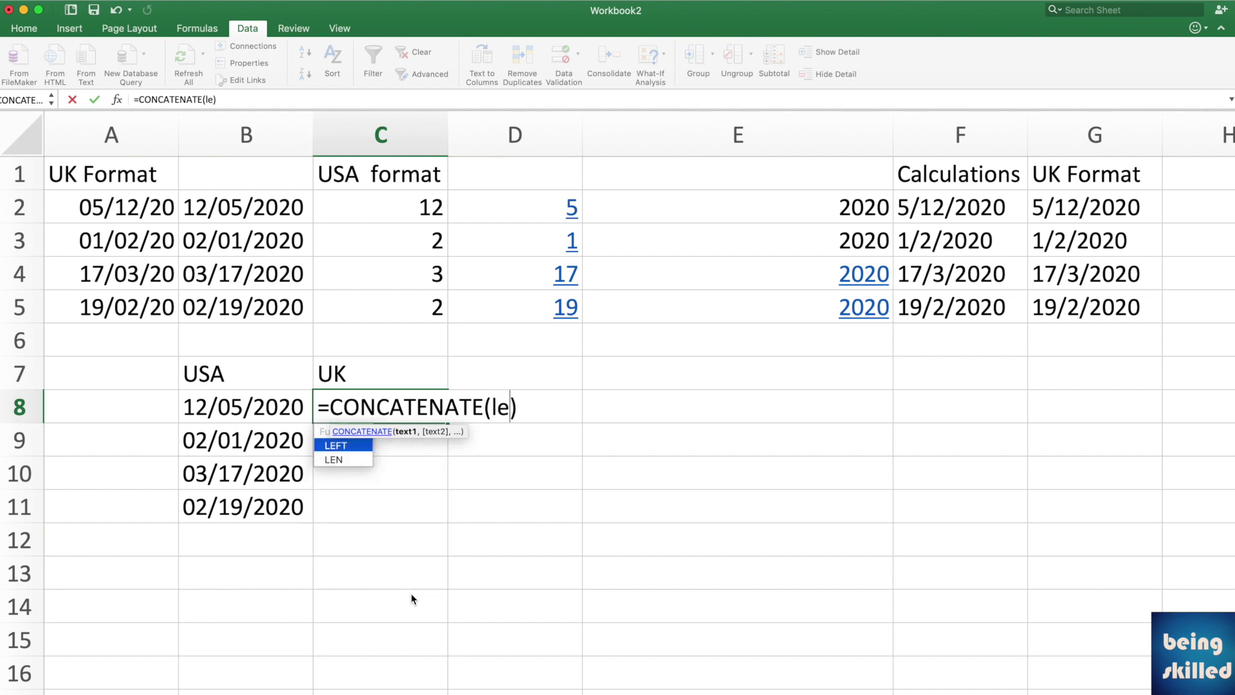
{"action": "key", "text": "Tab"}
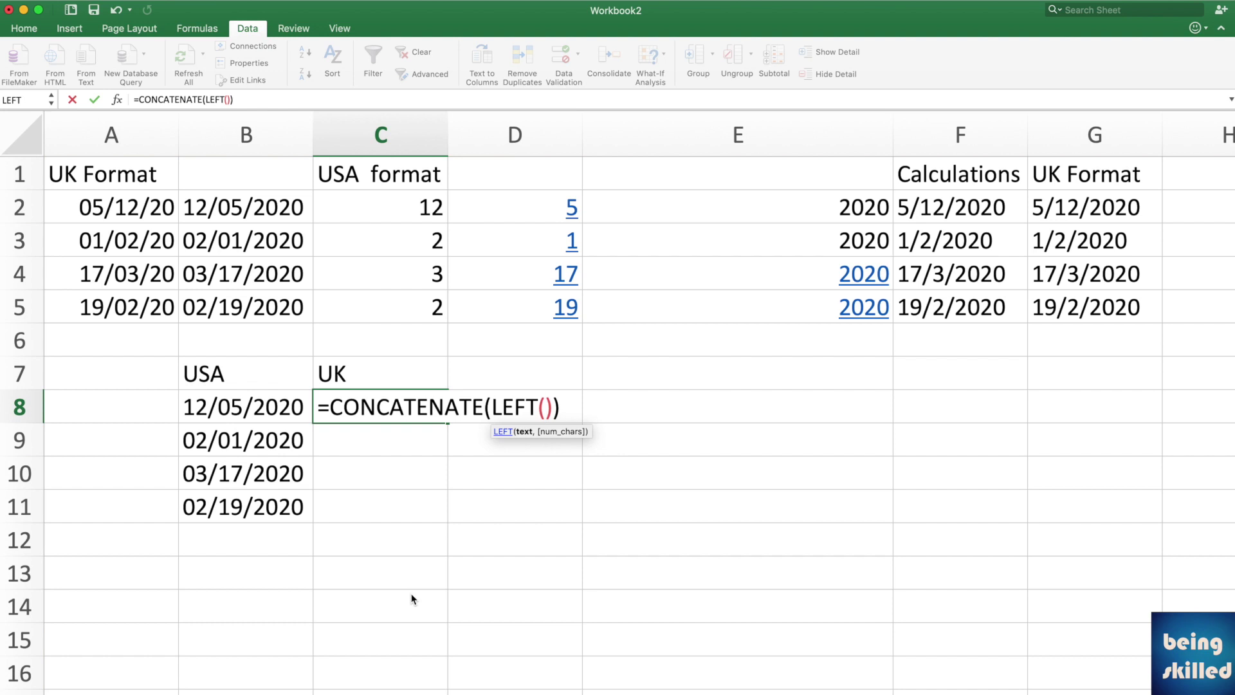
{"action": "key", "text": "Left"}
{"action": "key", "text": "Left"}
{"action": "key", "text": "Right"}
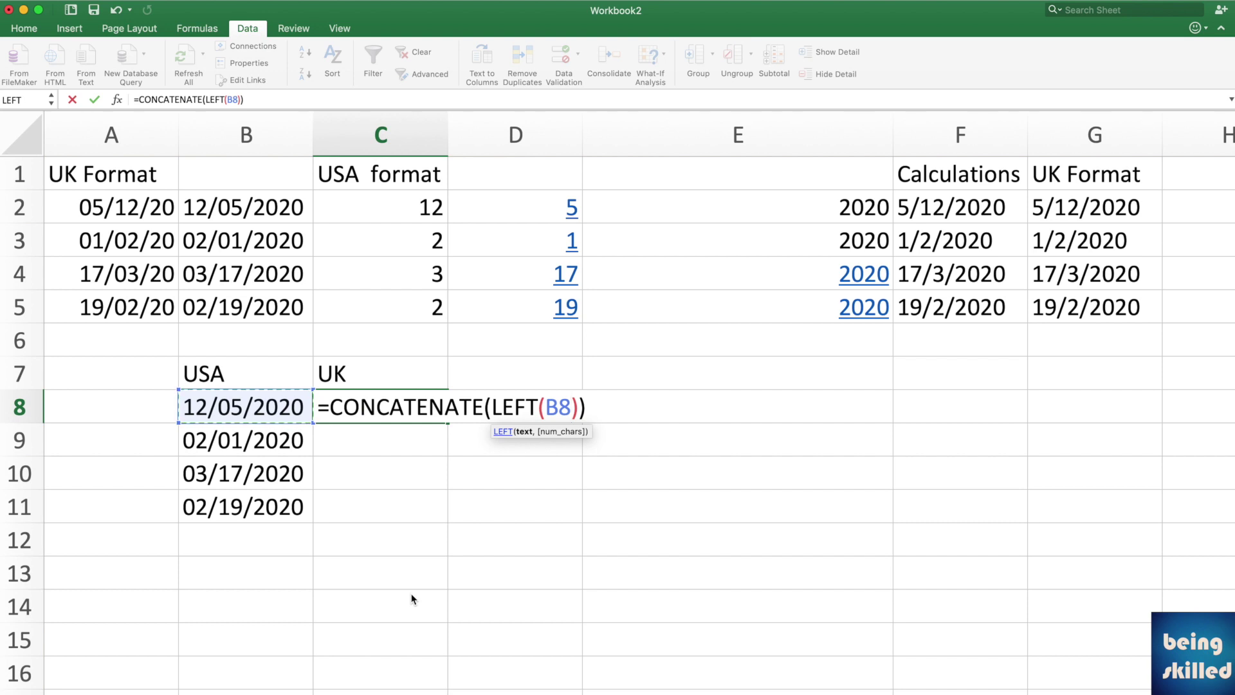
{"action": "type", "text": ",2"}
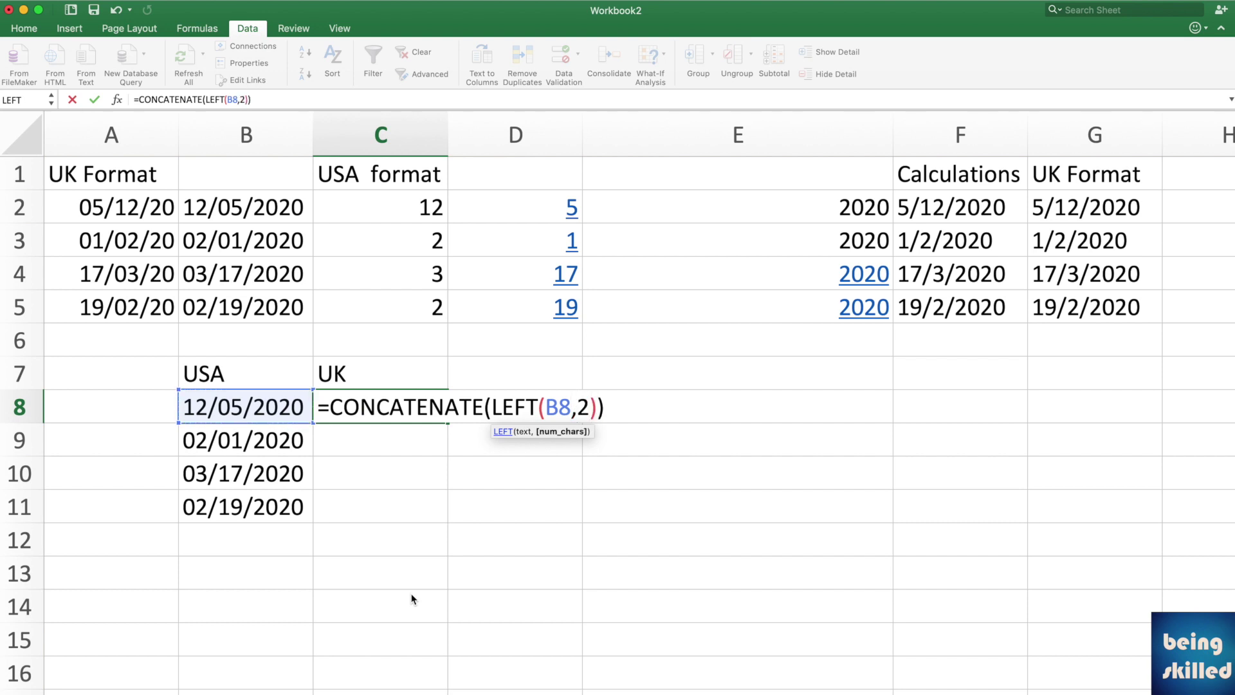
{"action": "key", "text": "Return"}
{"action": "key", "text": "Up"}
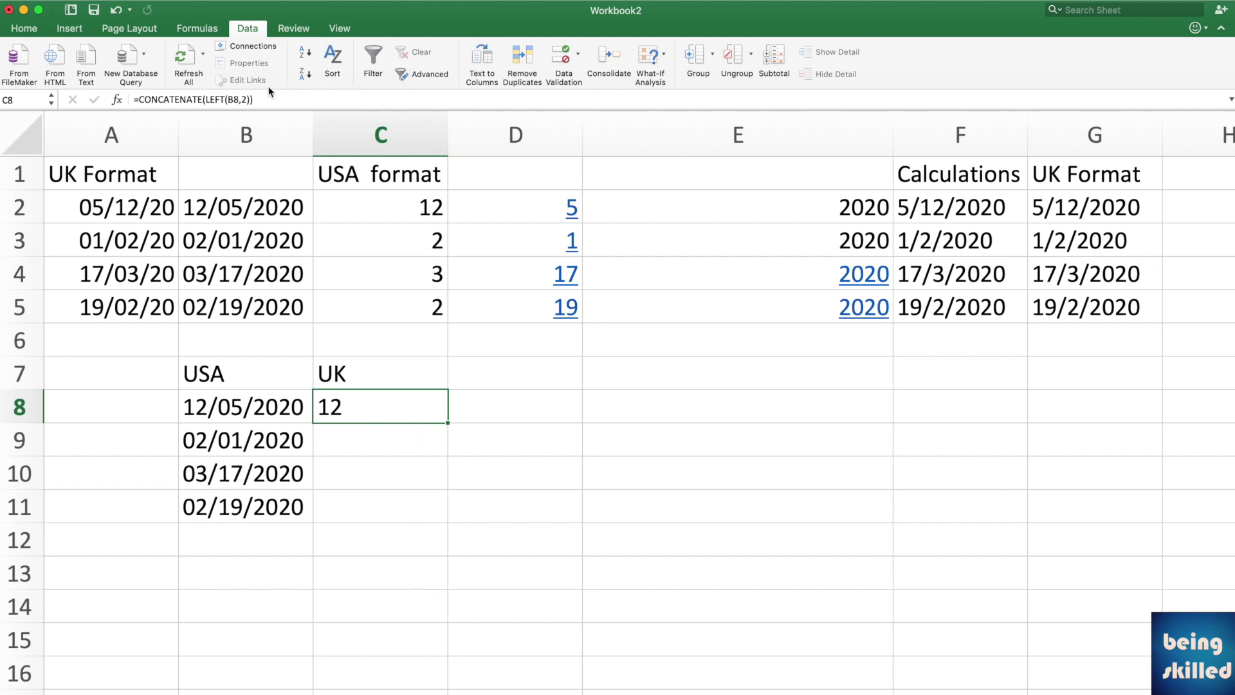
Step: Start inserting a MID function on B8 into C8's formula, dismissing the argument warnings
{"action": "left_click", "coordinate": [248, 99]}
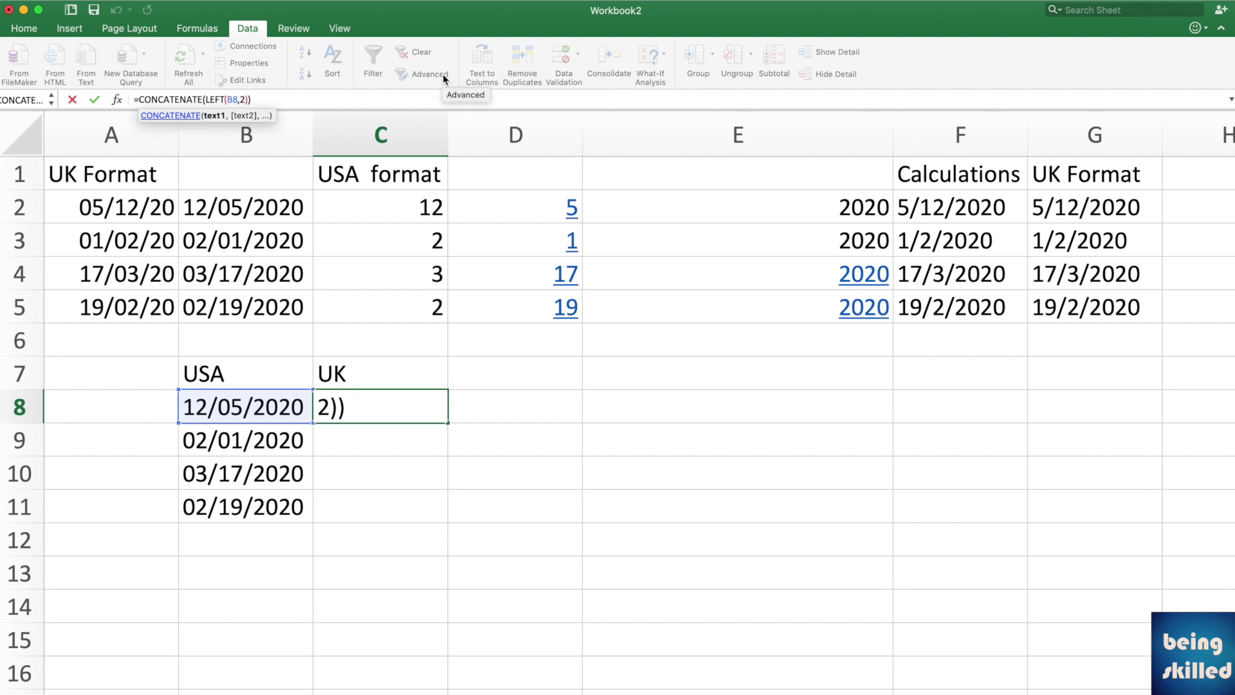
{"action": "type", "text": "mid"}
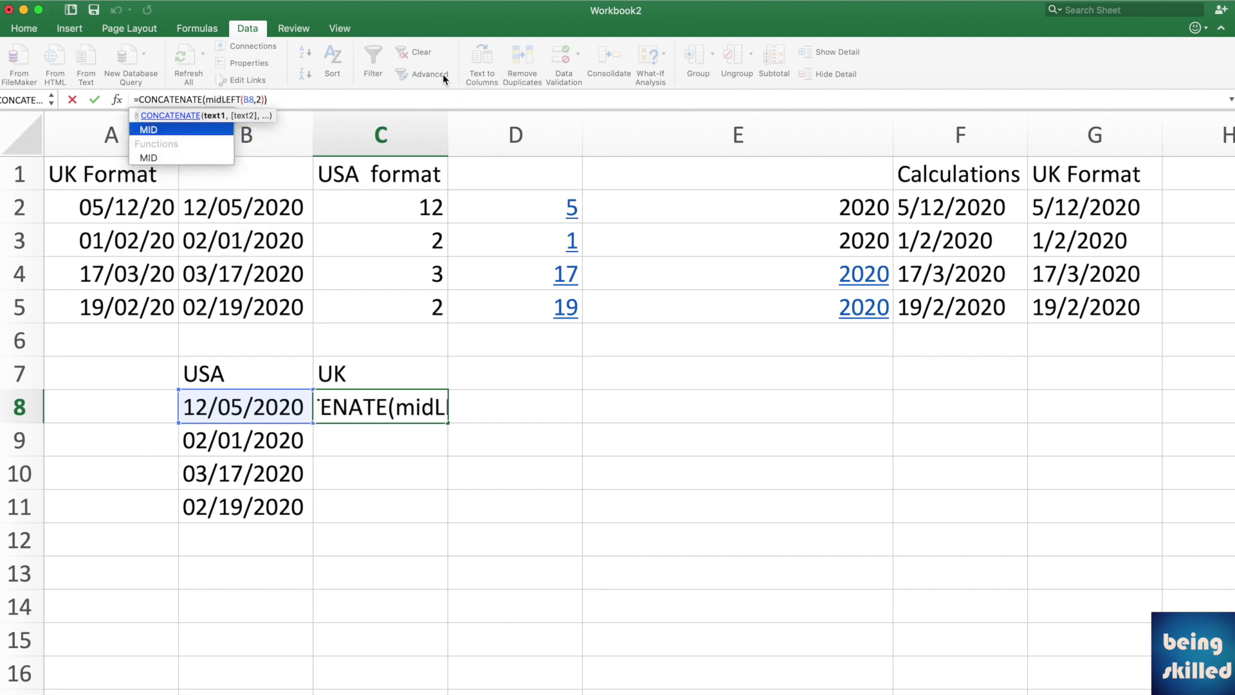
{"action": "type", "text": "("}
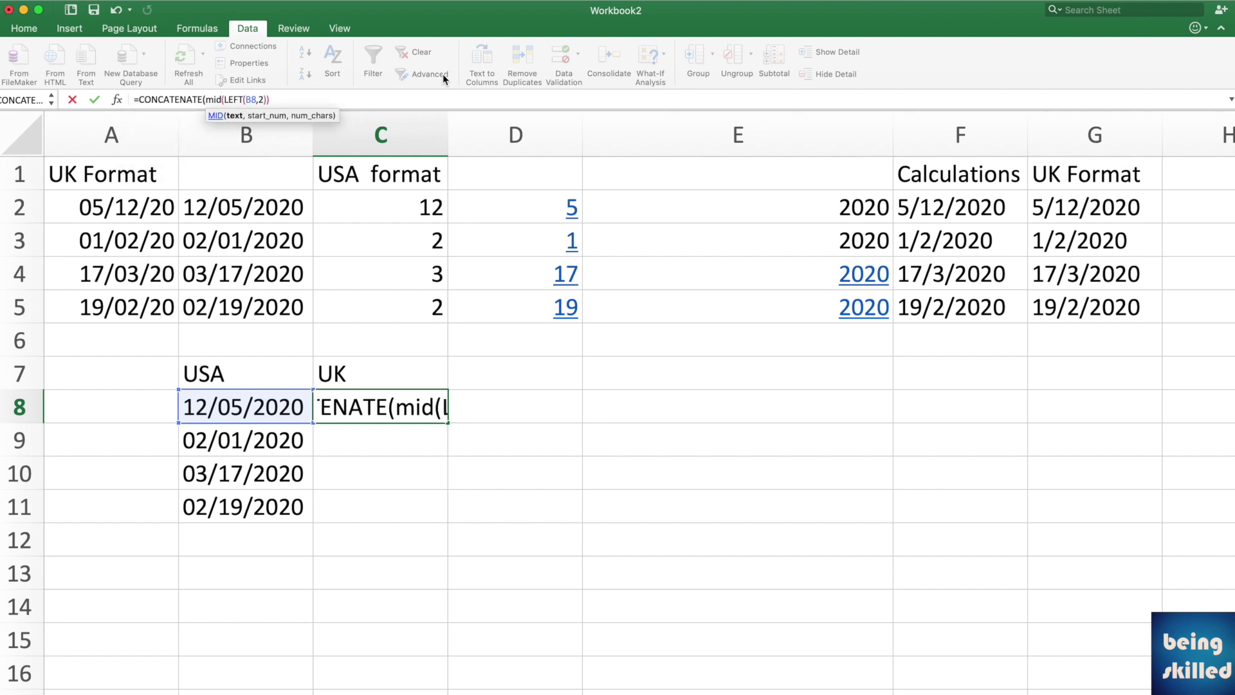
{"action": "left_click", "coordinate": [254, 411]}
{"action": "key", "text": "Return"}
{"action": "key", "text": "Return"}
{"action": "key", "text": "Return"}
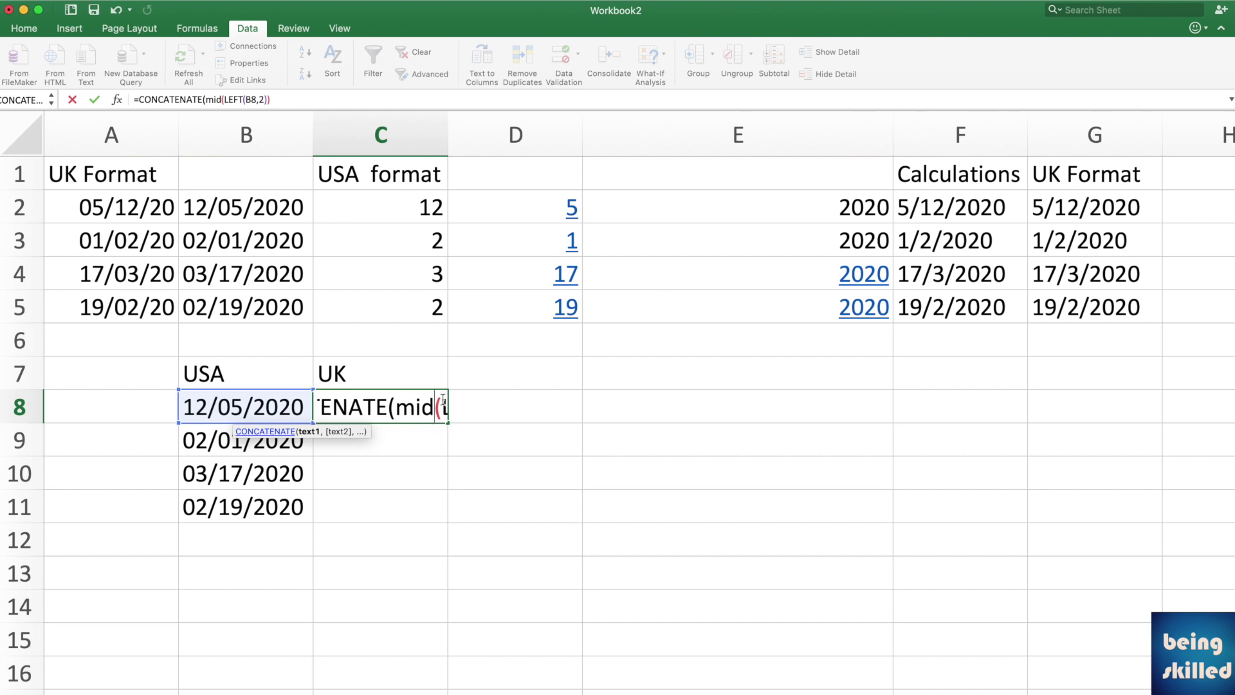
Step: Complete the MID arguments as MID(B8,4,3) and enter the formula, accepting Excel's correction
{"action": "left_click", "coordinate": [221, 99]}
{"action": "type", "text": "()"}
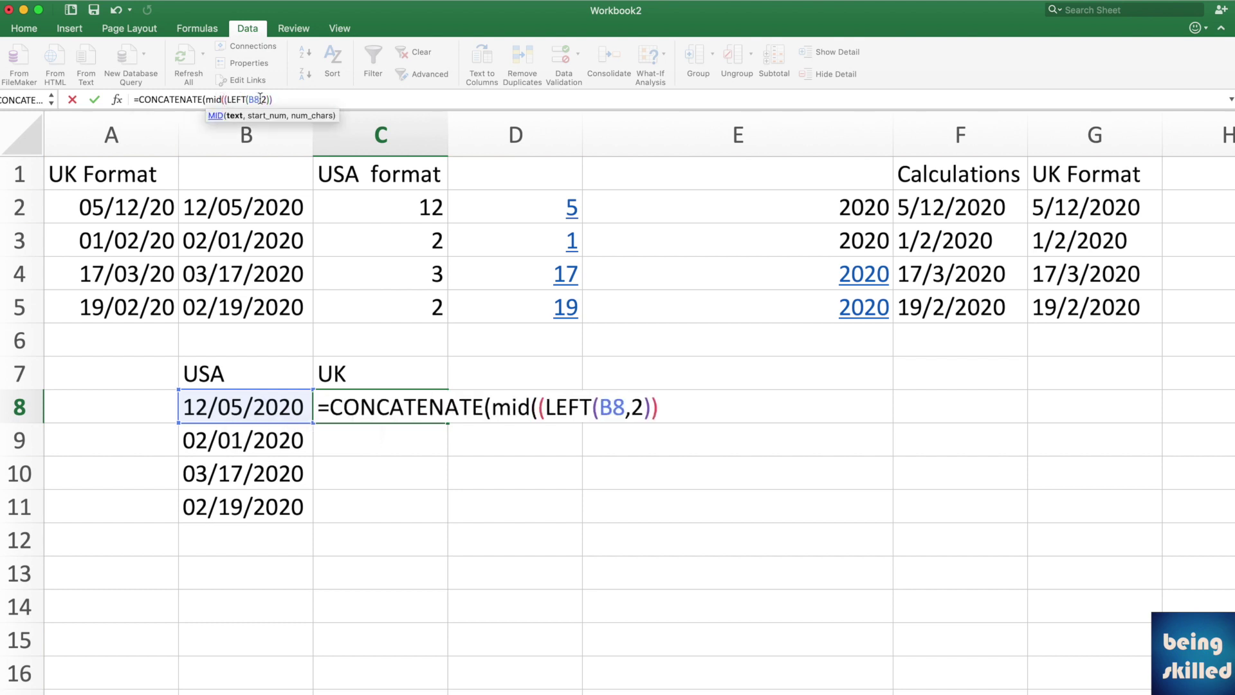
{"action": "left_click", "coordinate": [225, 99]}
{"action": "left_click", "coordinate": [226, 412]}
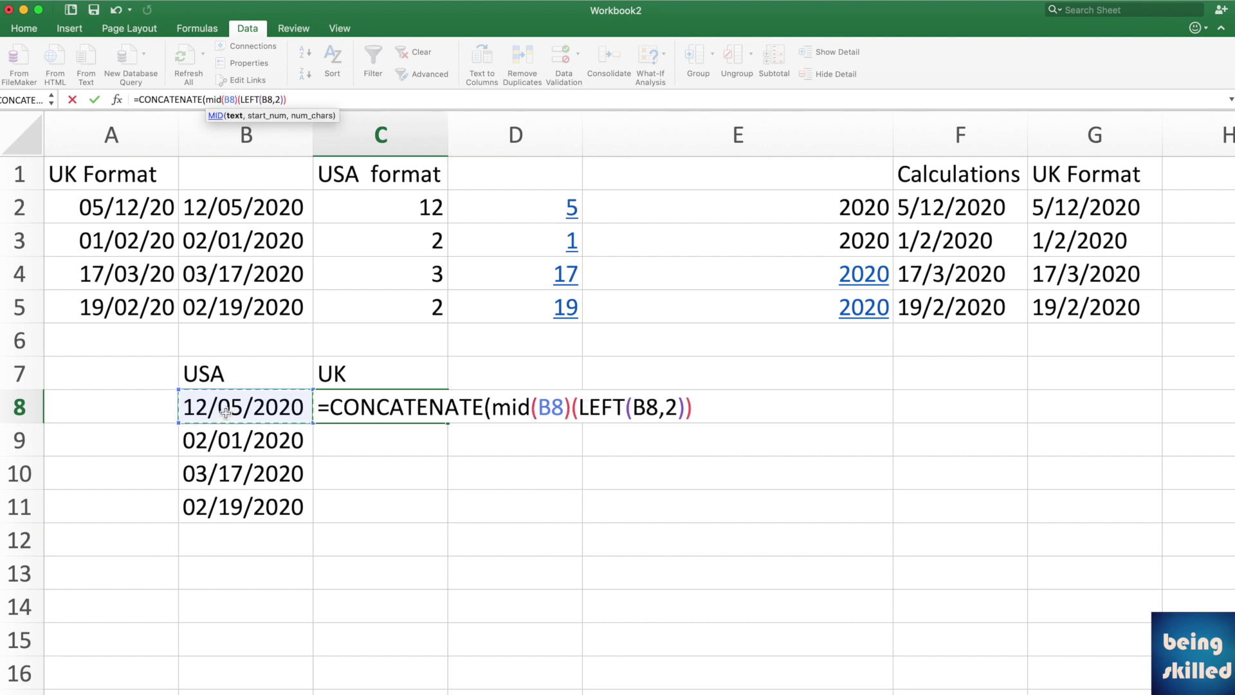
{"action": "type", "text": ","}
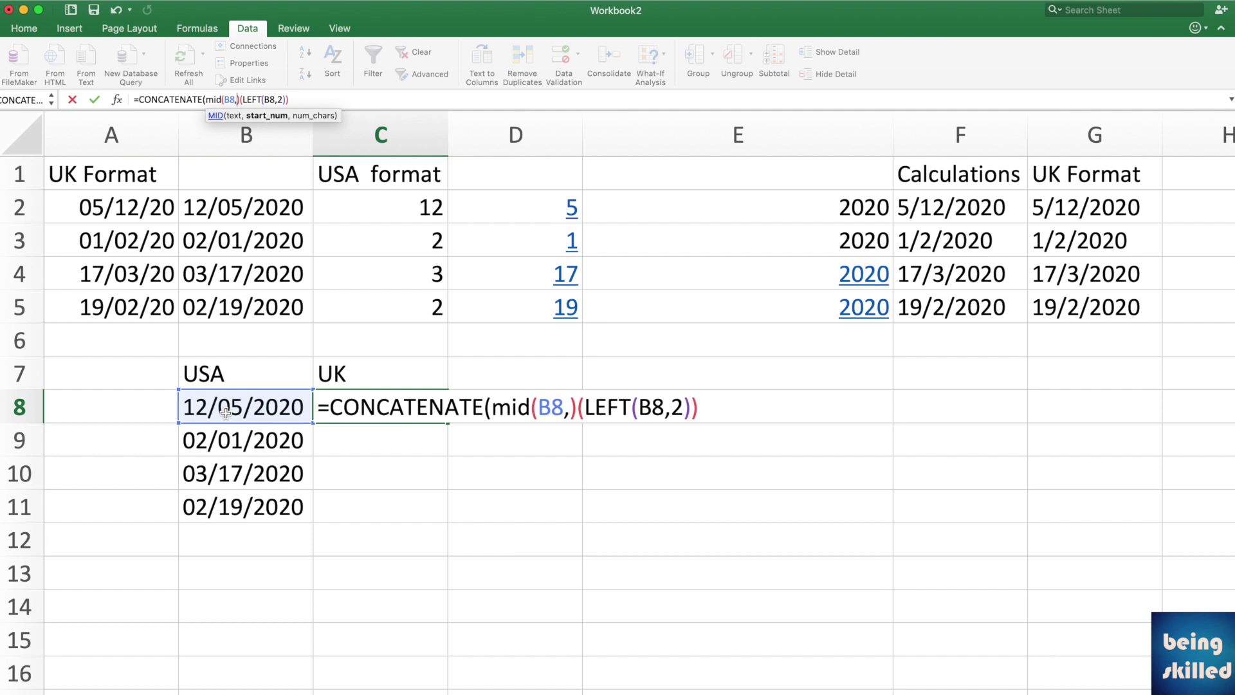
{"action": "type", "text": "4"}
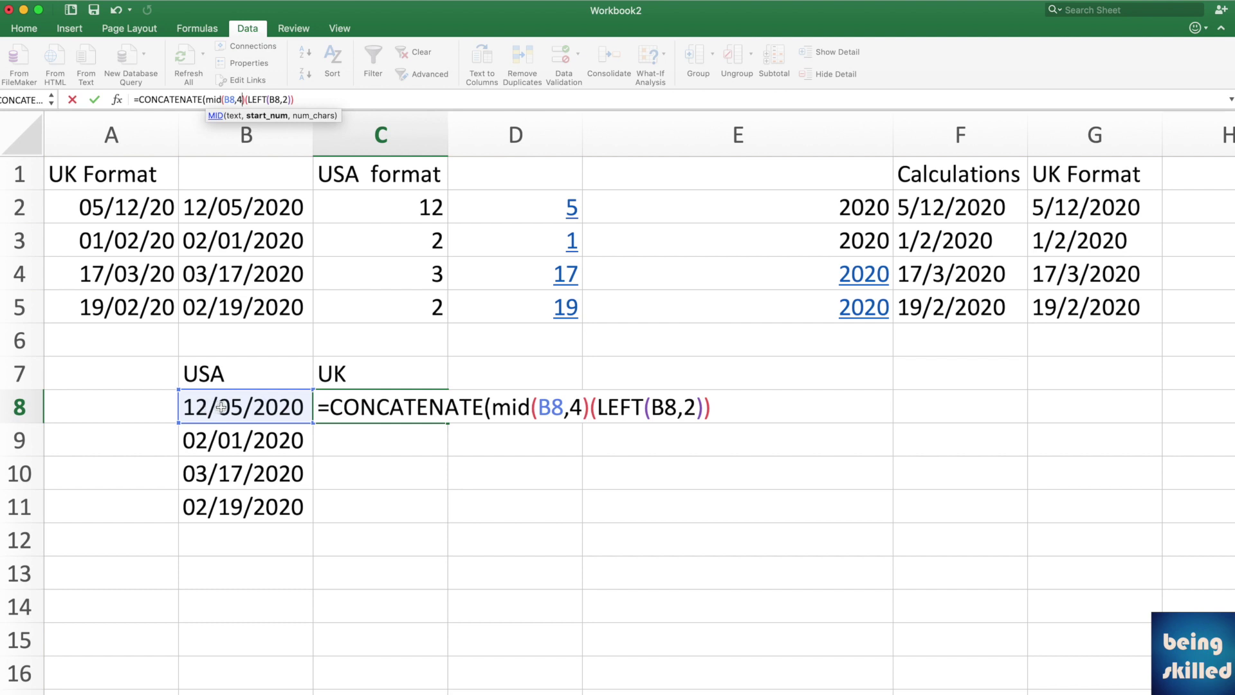
{"action": "type", "text": ",3"}
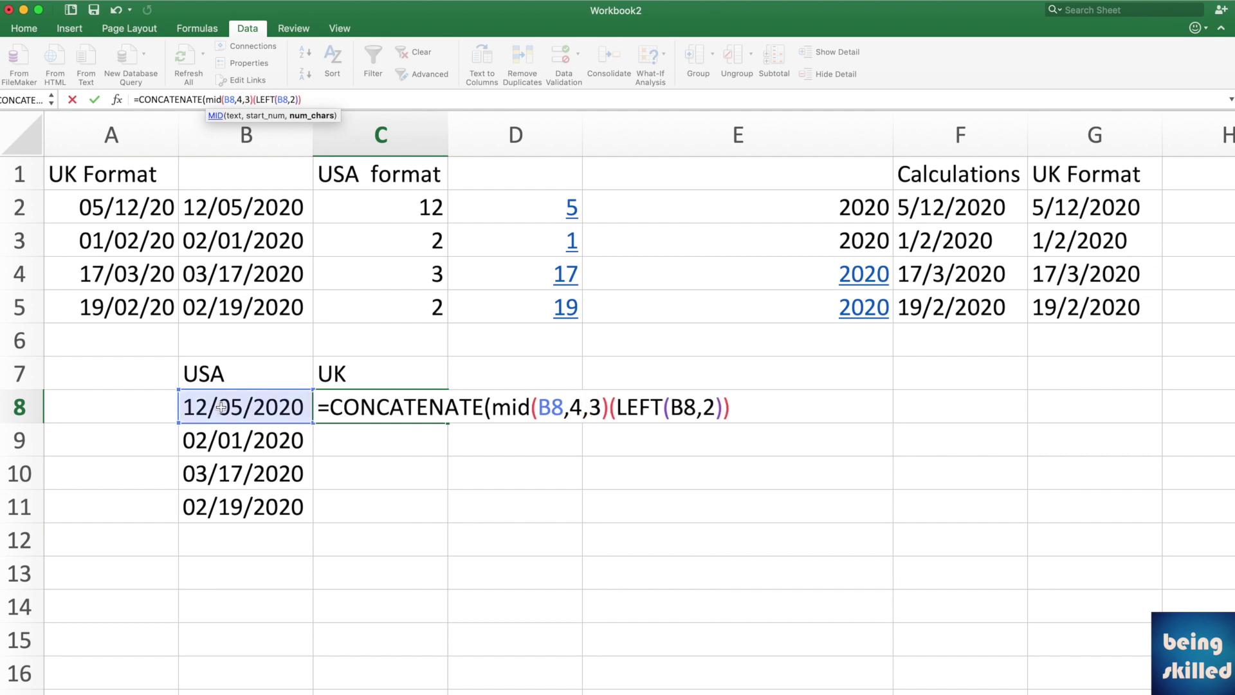
{"action": "key", "text": "Return"}
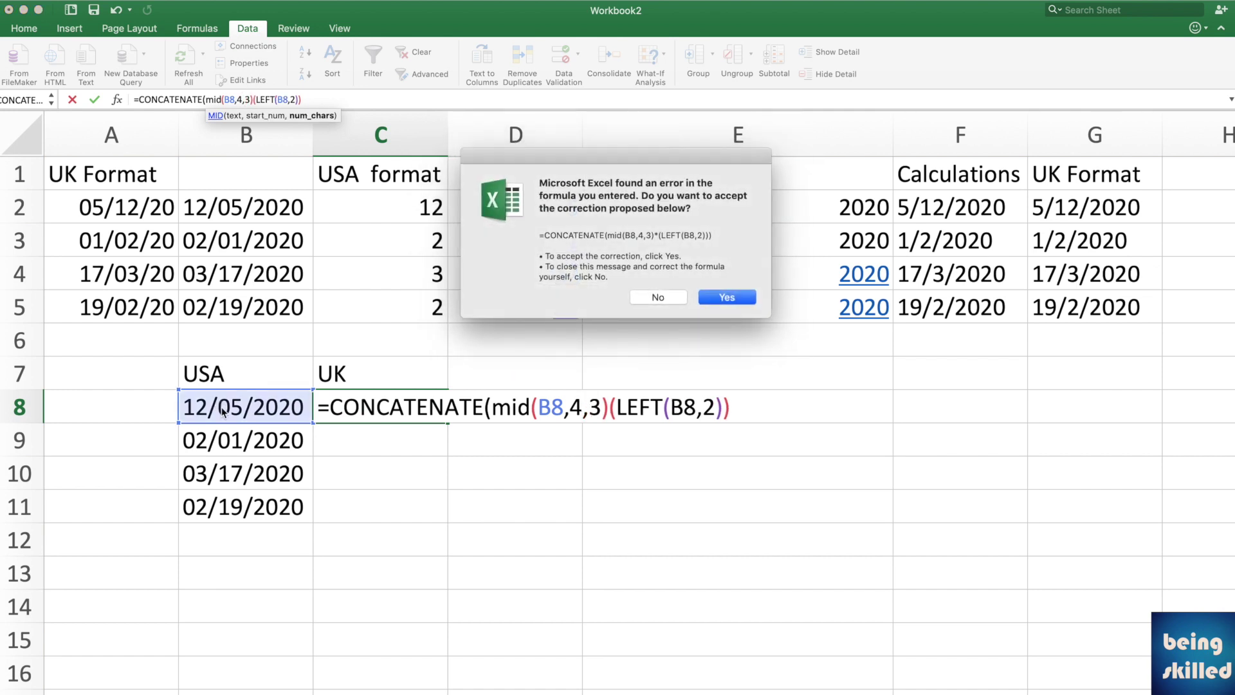
{"action": "key", "text": "Return"}
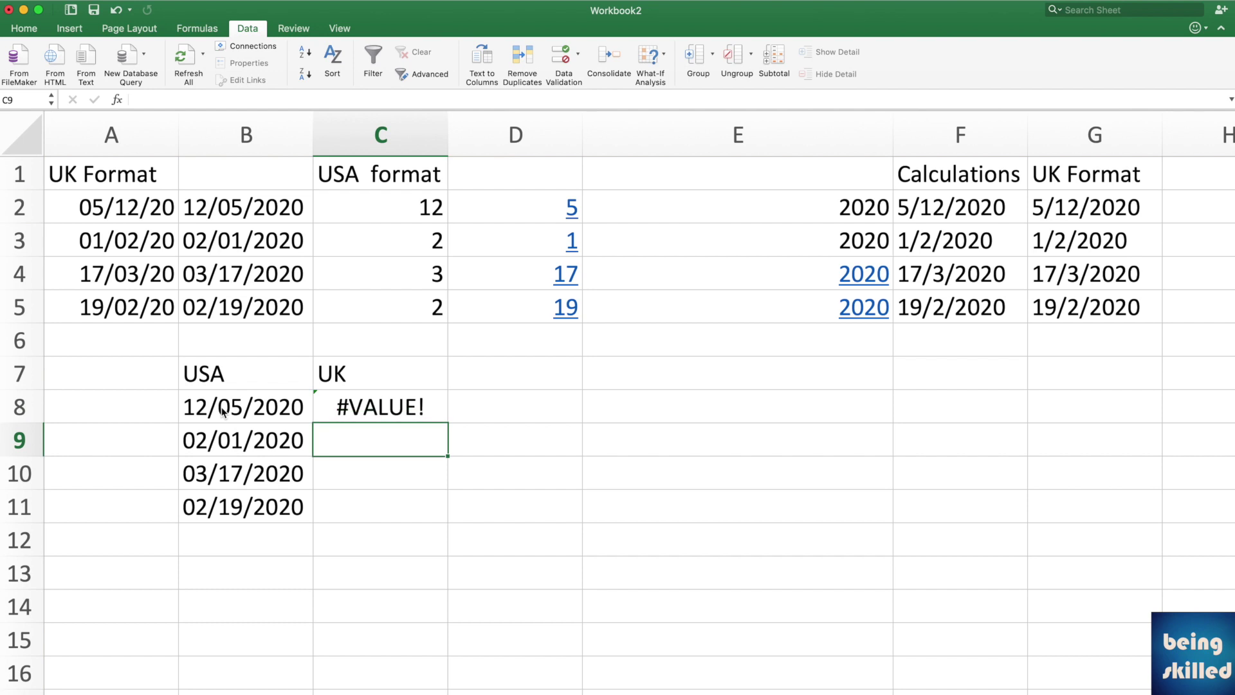
Step: Add a comma and bracket between the MID and LEFT parts so C8 returns 05/12
{"action": "key", "text": "Up"}
{"action": "left_click", "coordinate": [259, 100]}
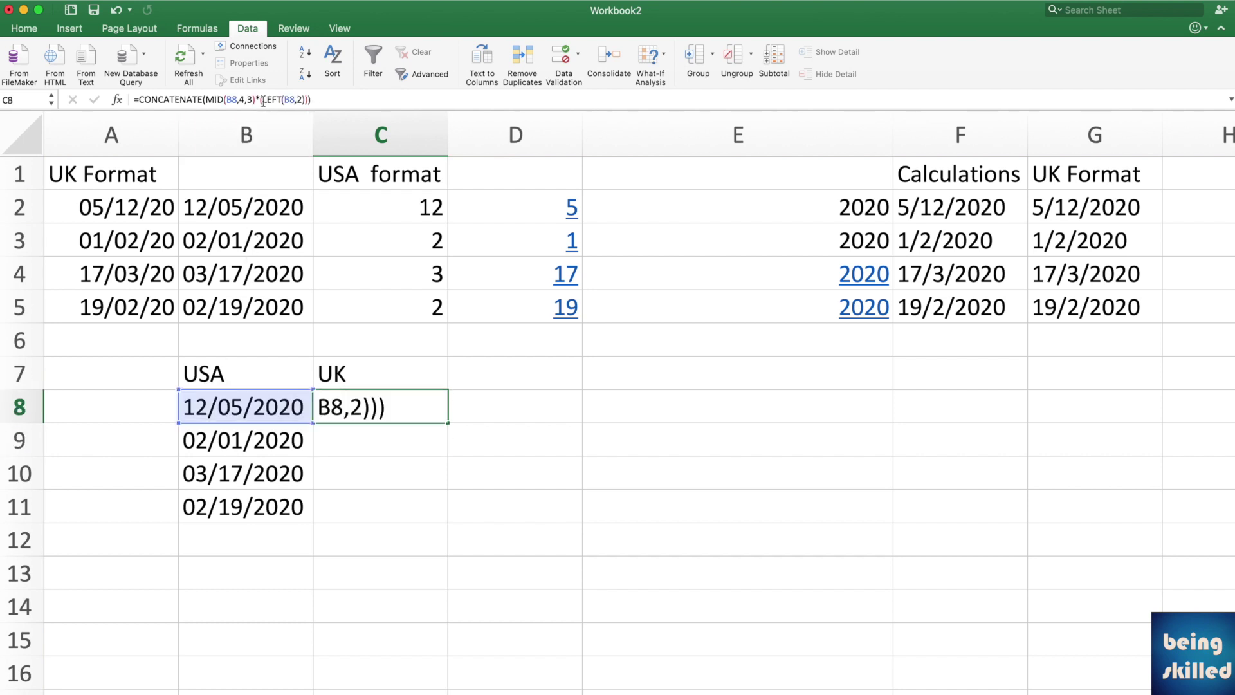
{"action": "type", "text": ",("}
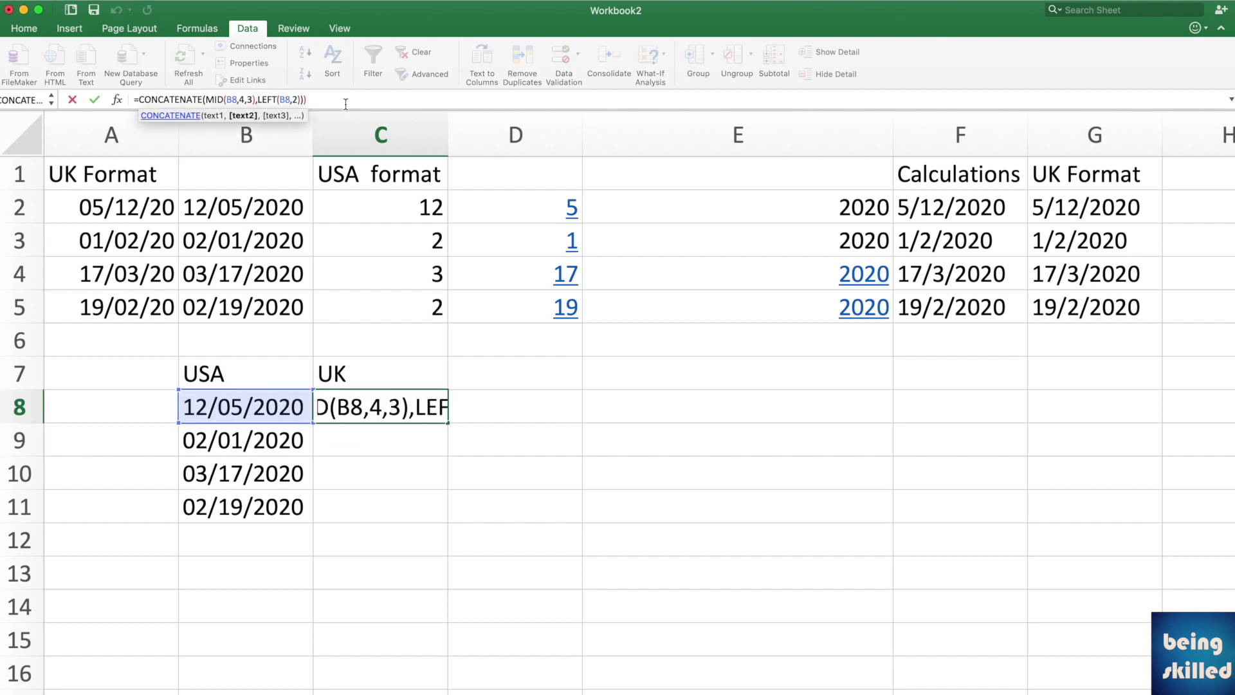
{"action": "key", "text": "Return"}
{"action": "key", "text": "Up"}
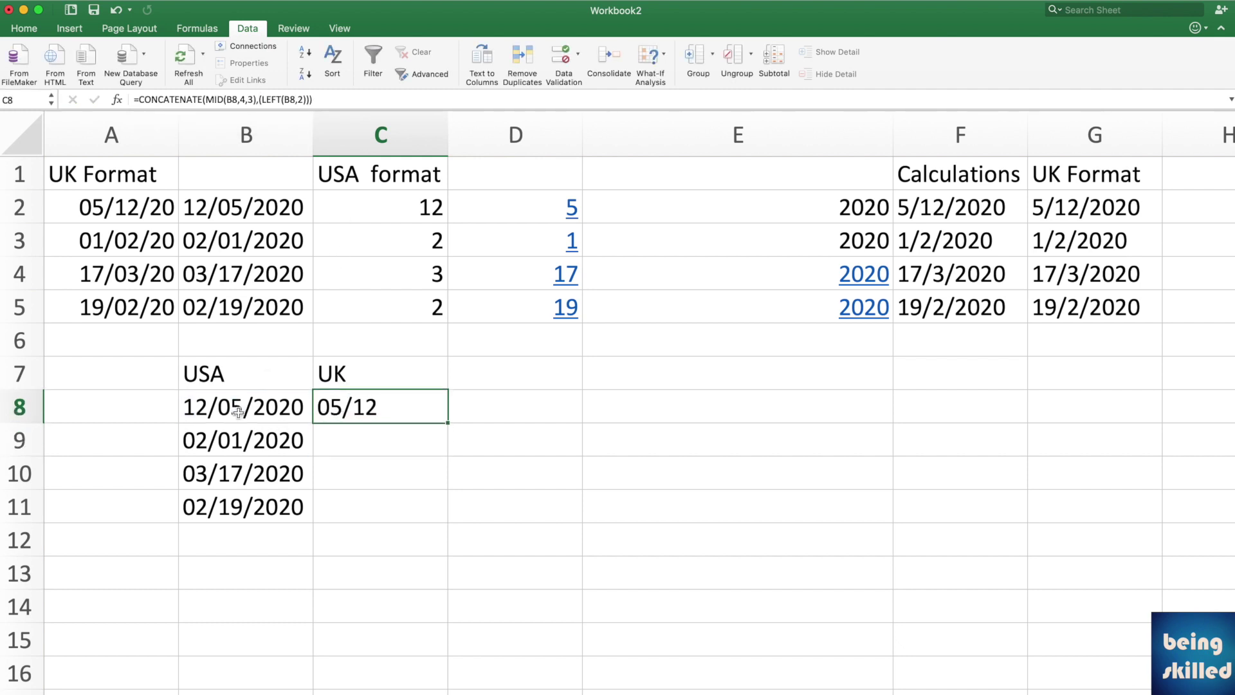
Step: Append RIGHT(B8,4) after LEFT(B8,2) in C8's formula and remove an extra closing bracket
{"action": "left_click", "coordinate": [307, 99]}
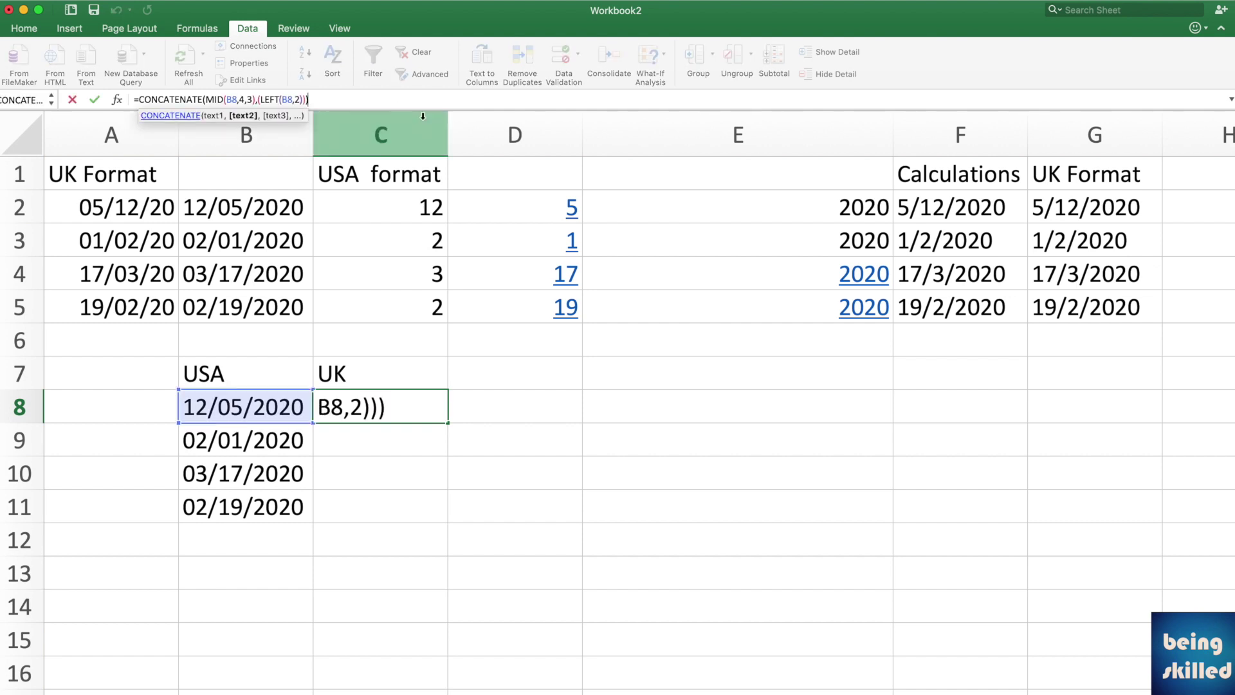
{"action": "left_click", "coordinate": [302, 100]}
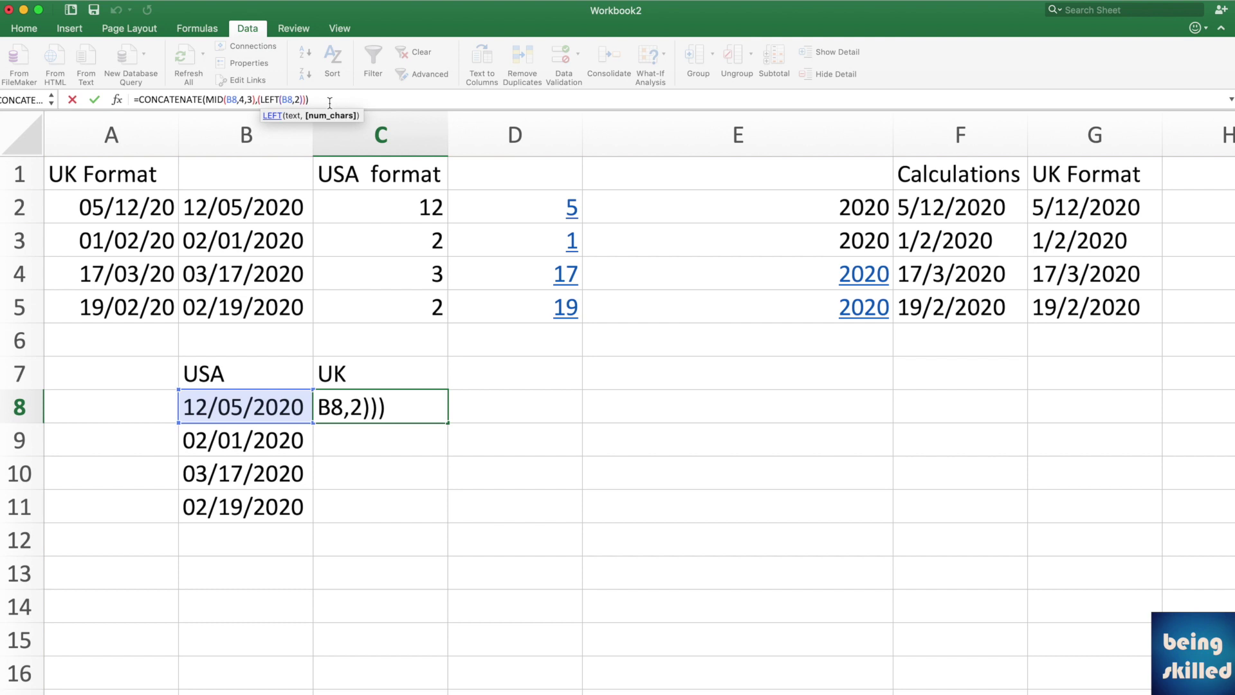
{"action": "type", "text": ","}
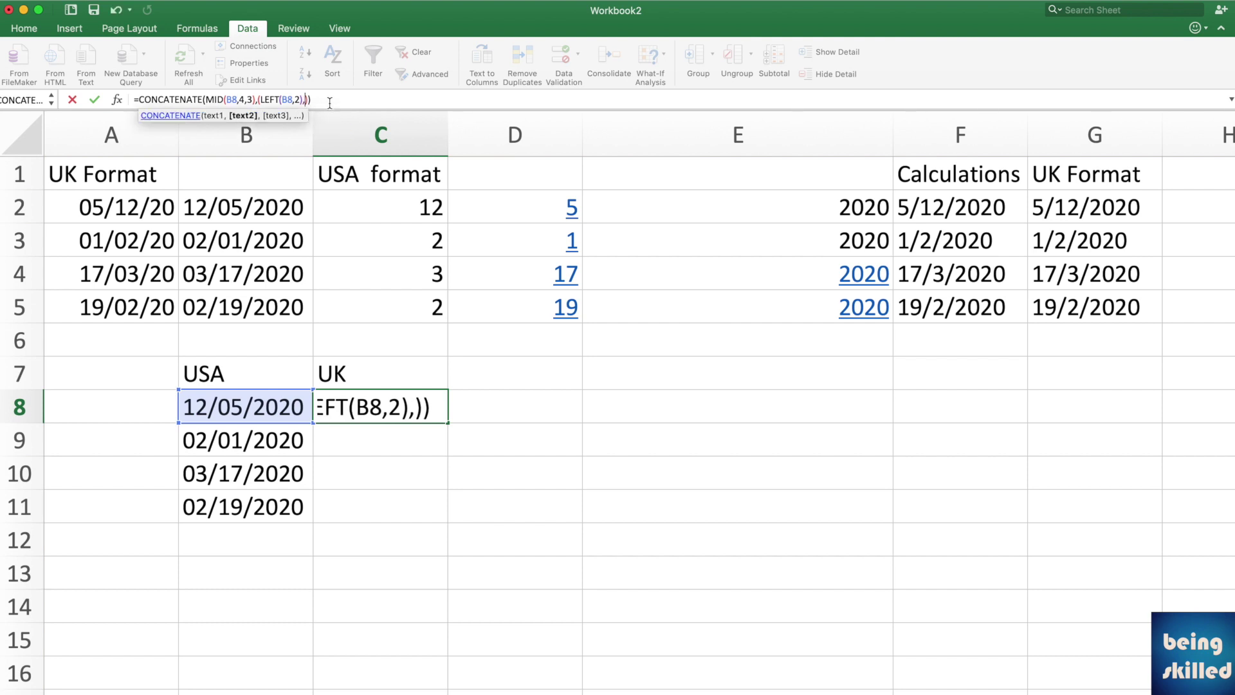
{"action": "type", "text": "right"}
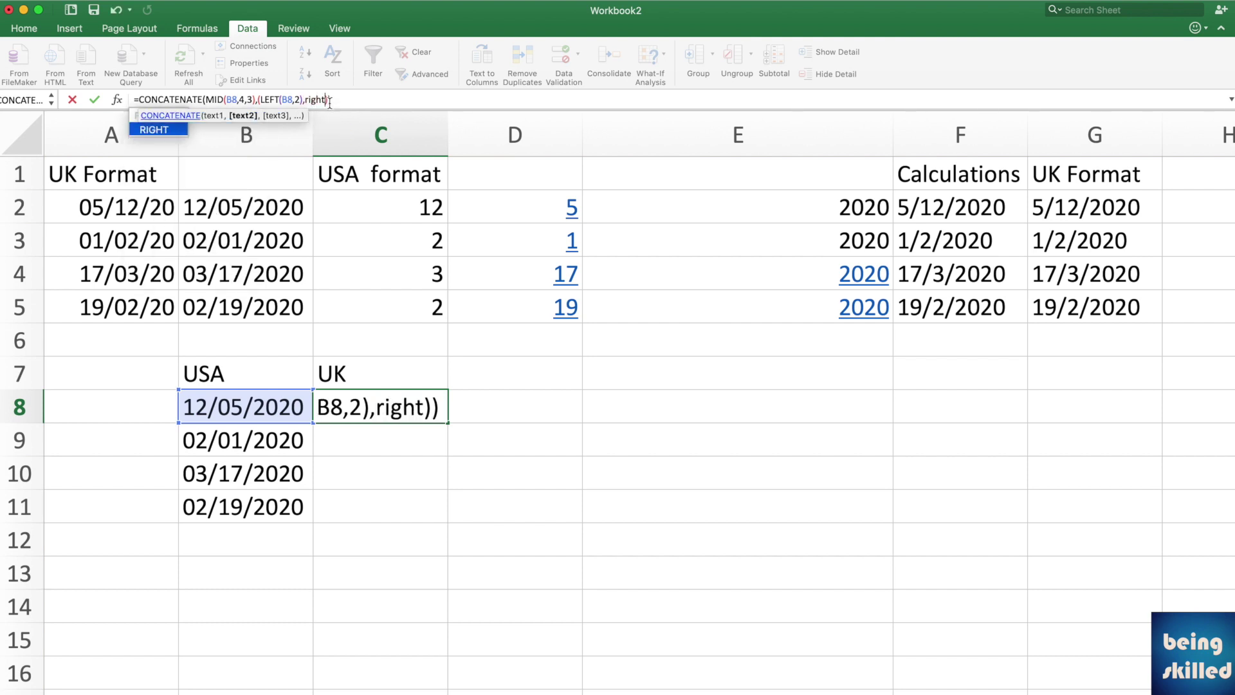
{"action": "type", "text": "("}
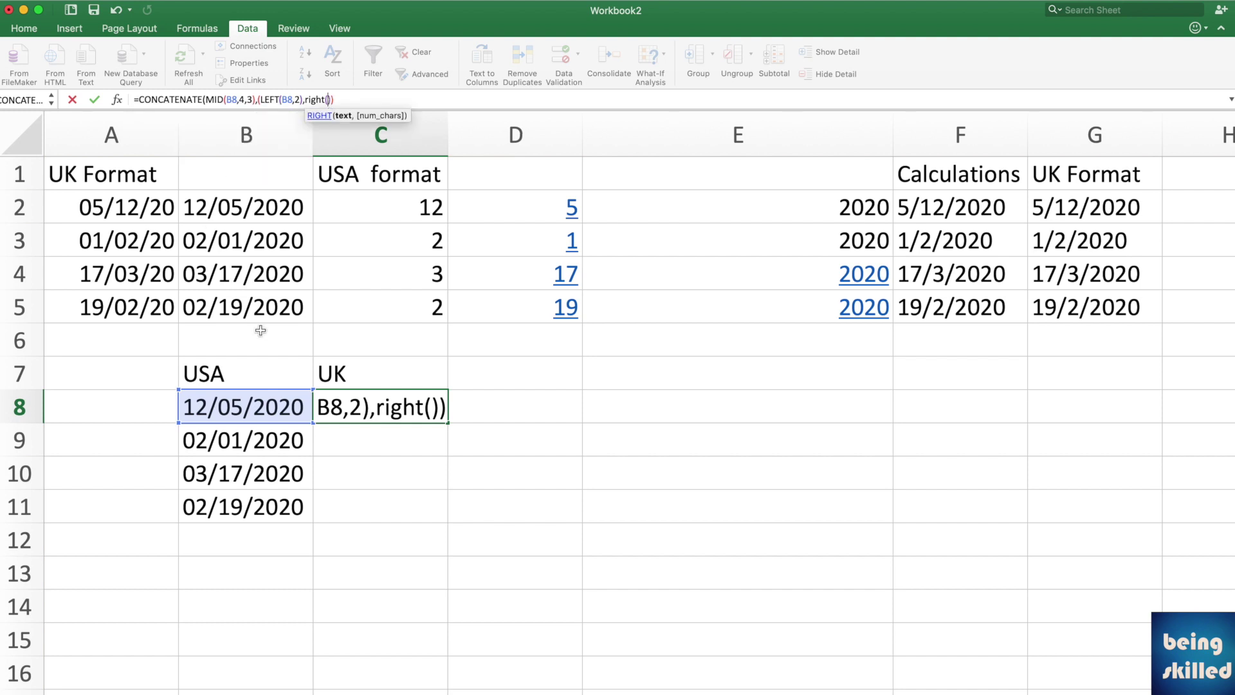
{"action": "left_click", "coordinate": [235, 405]}
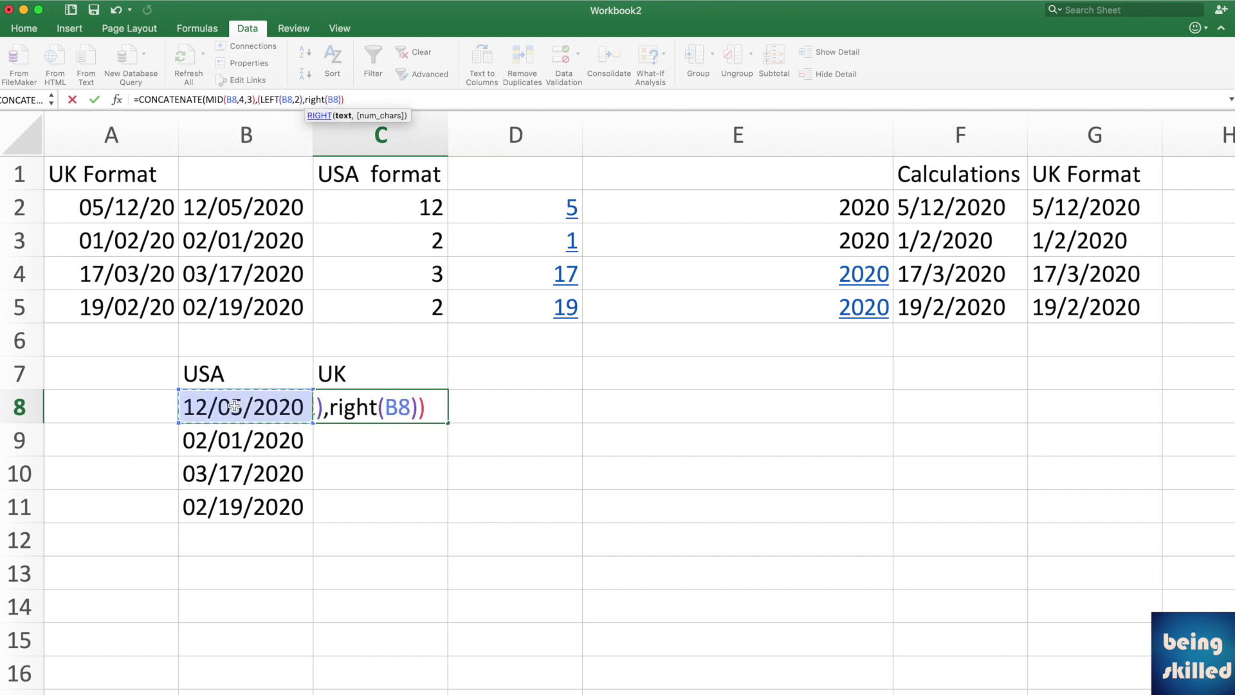
{"action": "type", "text": ",4"}
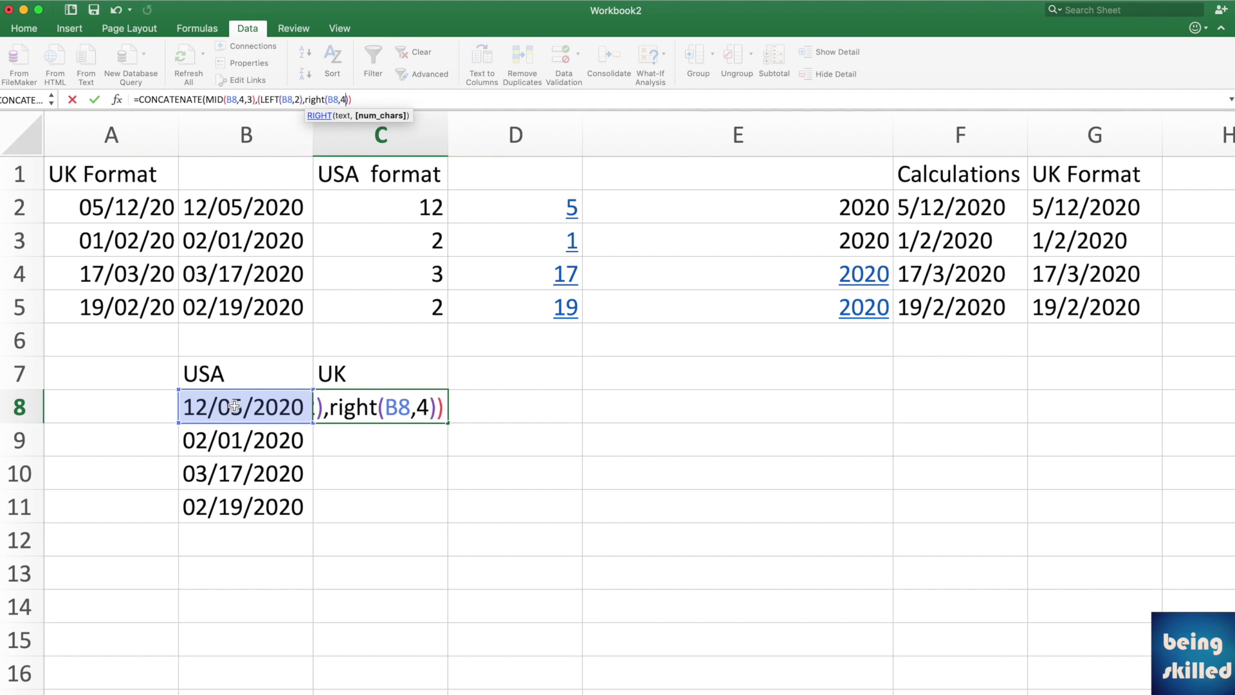
{"action": "key", "text": "Return"}
{"action": "key", "text": "Return"}
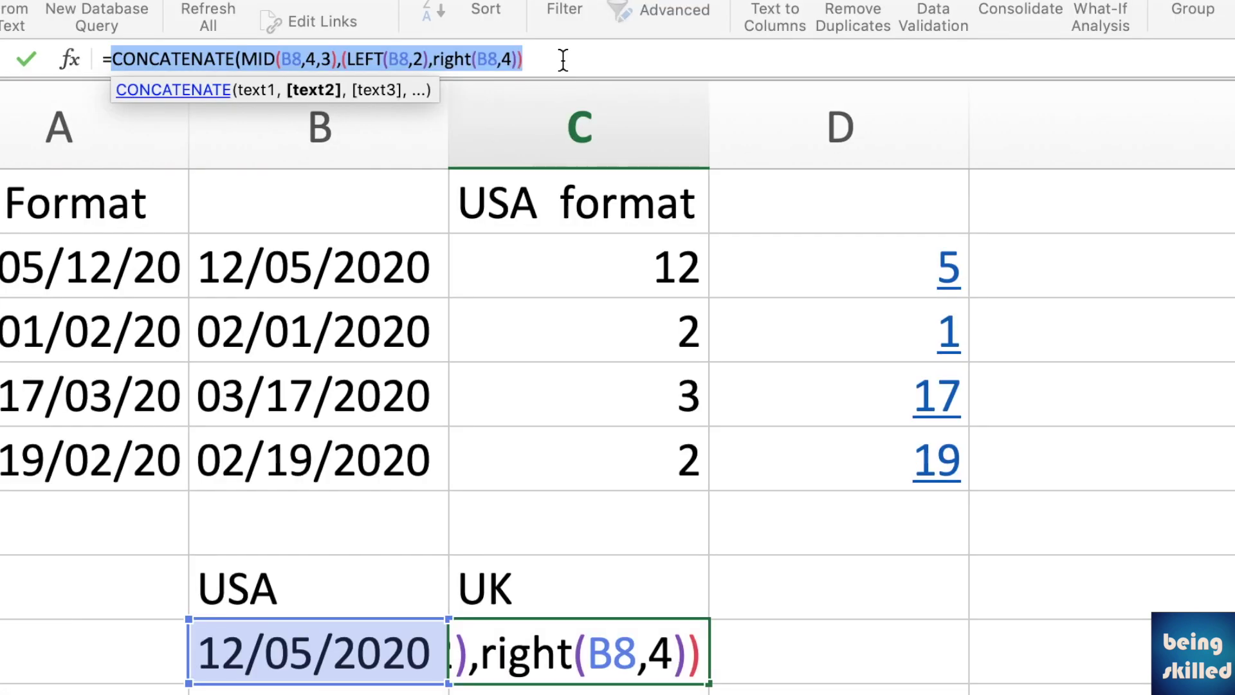
{"action": "left_click", "coordinate": [563, 60]}
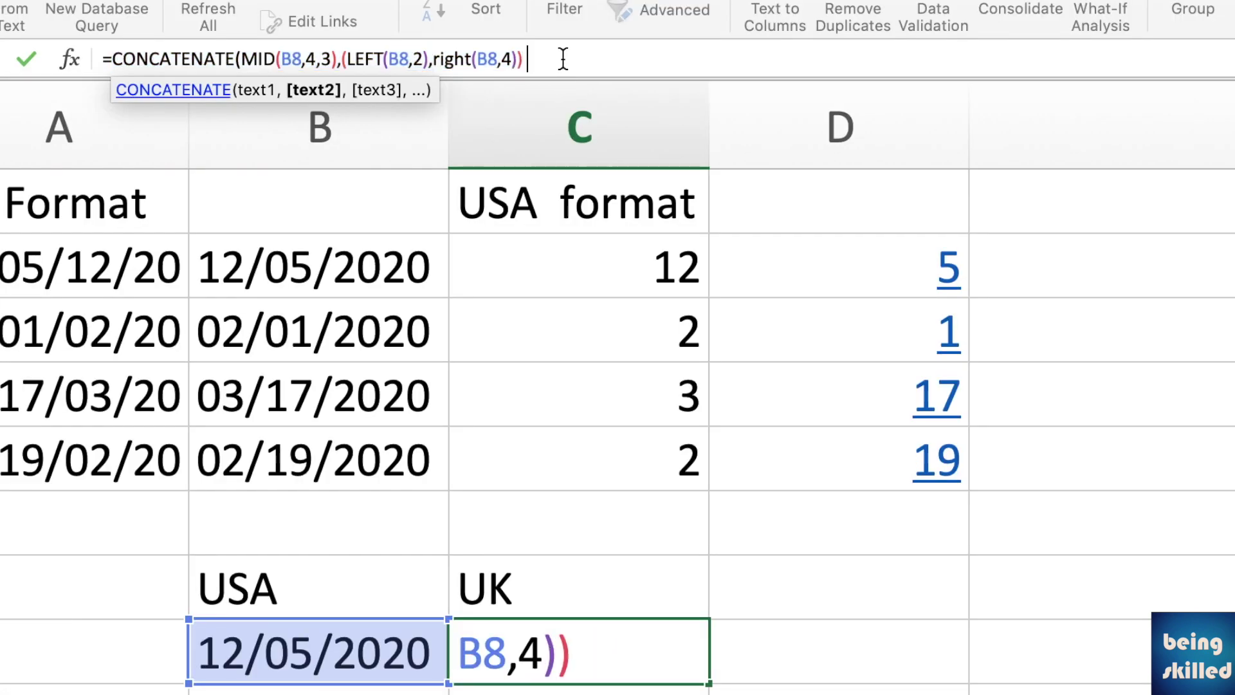
{"action": "key", "text": "BackSpace"}
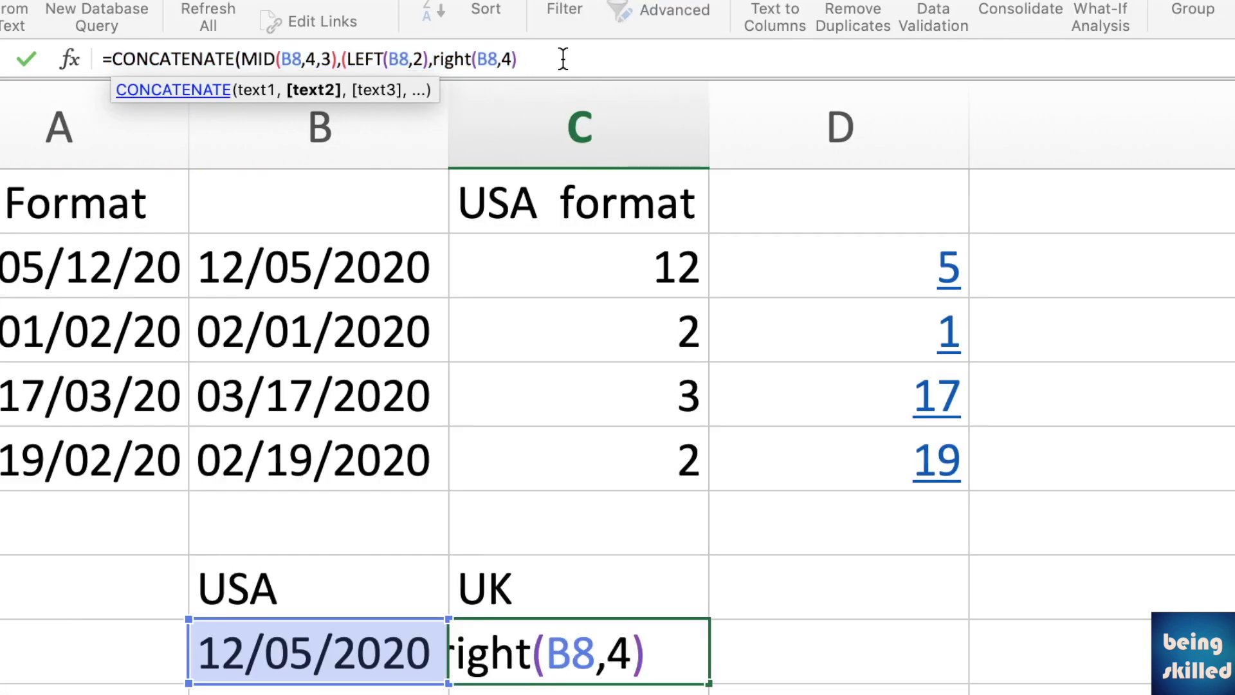
Step: Retype the RIGHT function name in C8's formula and remove the stray brackets around it
{"action": "type", "text": ")"}
{"action": "key", "text": "Return"}
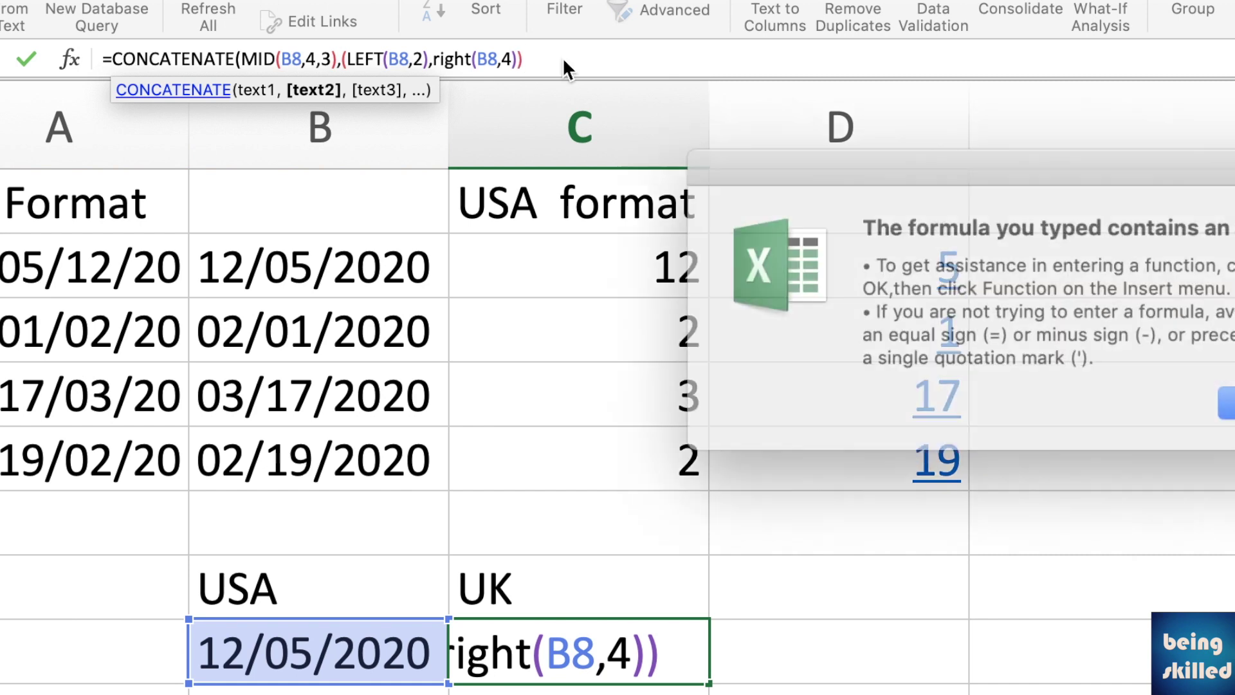
{"action": "key", "text": "Return"}
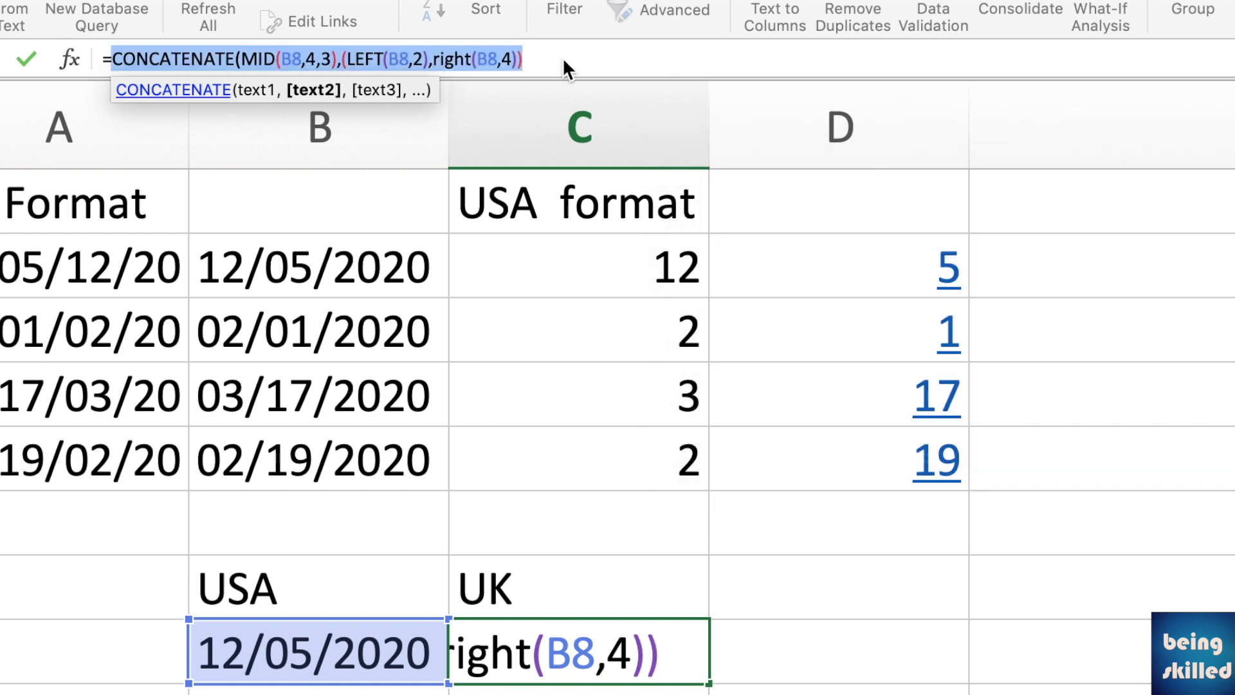
{"action": "double_click", "coordinate": [440, 62]}
{"action": "type", "text": "i"}
{"action": "key", "text": "Tab"}
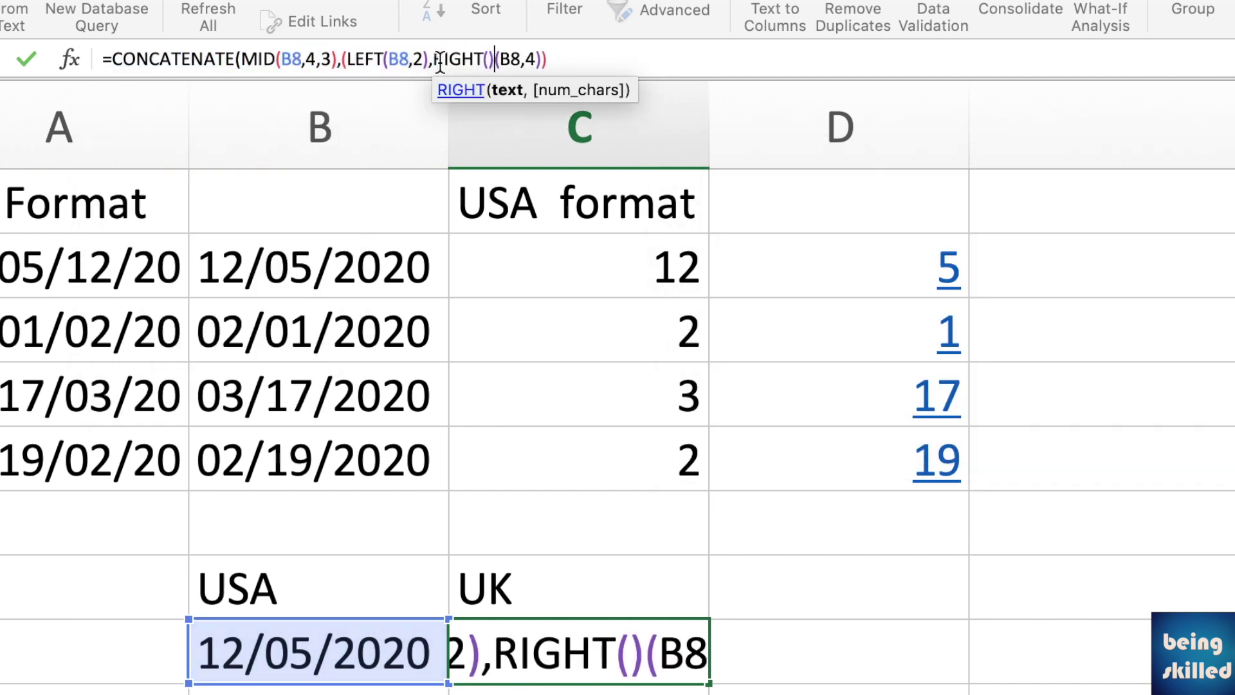
{"action": "key", "text": "Left"}
{"action": "key", "text": "BackSpace"}
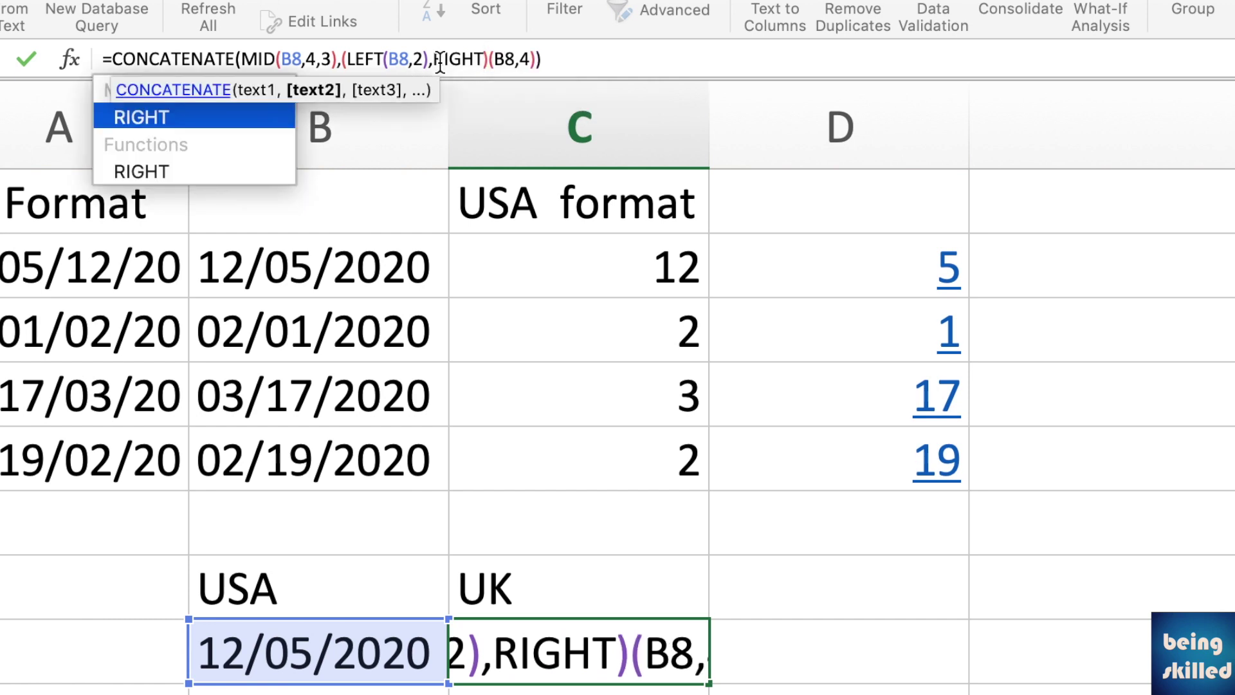
{"action": "left_click", "coordinate": [489, 59]}
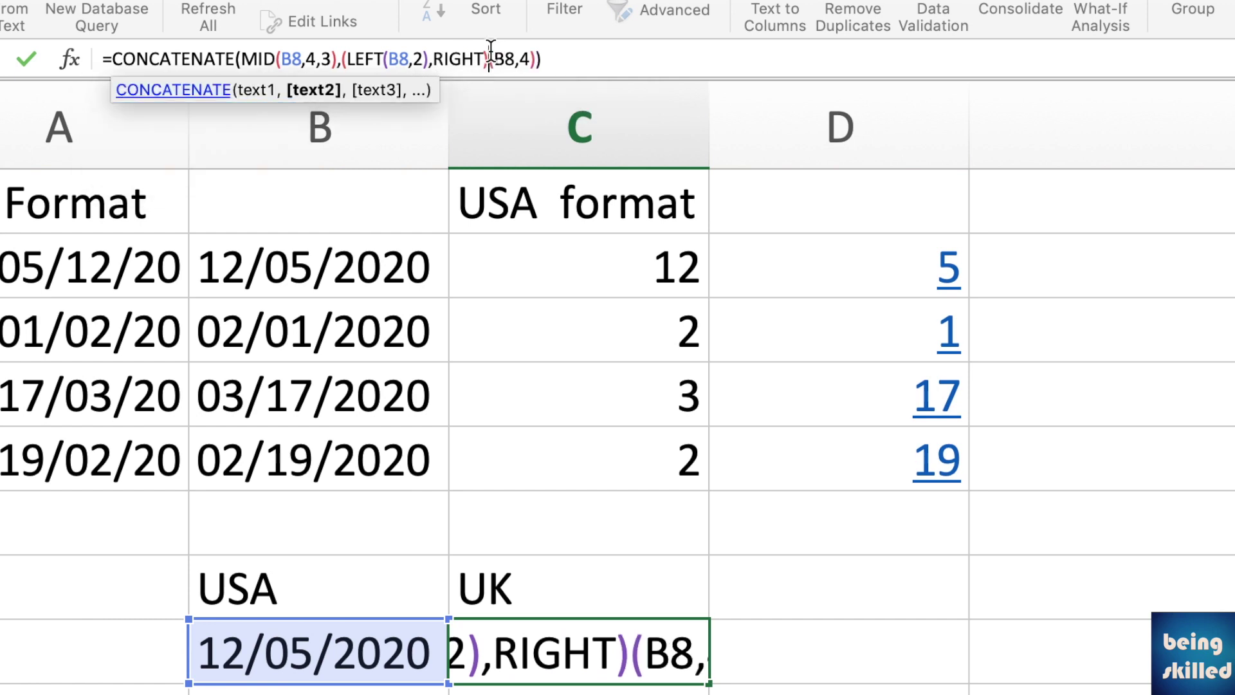
{"action": "key", "text": "BackSpace"}
{"action": "left_click", "coordinate": [597, 59]}
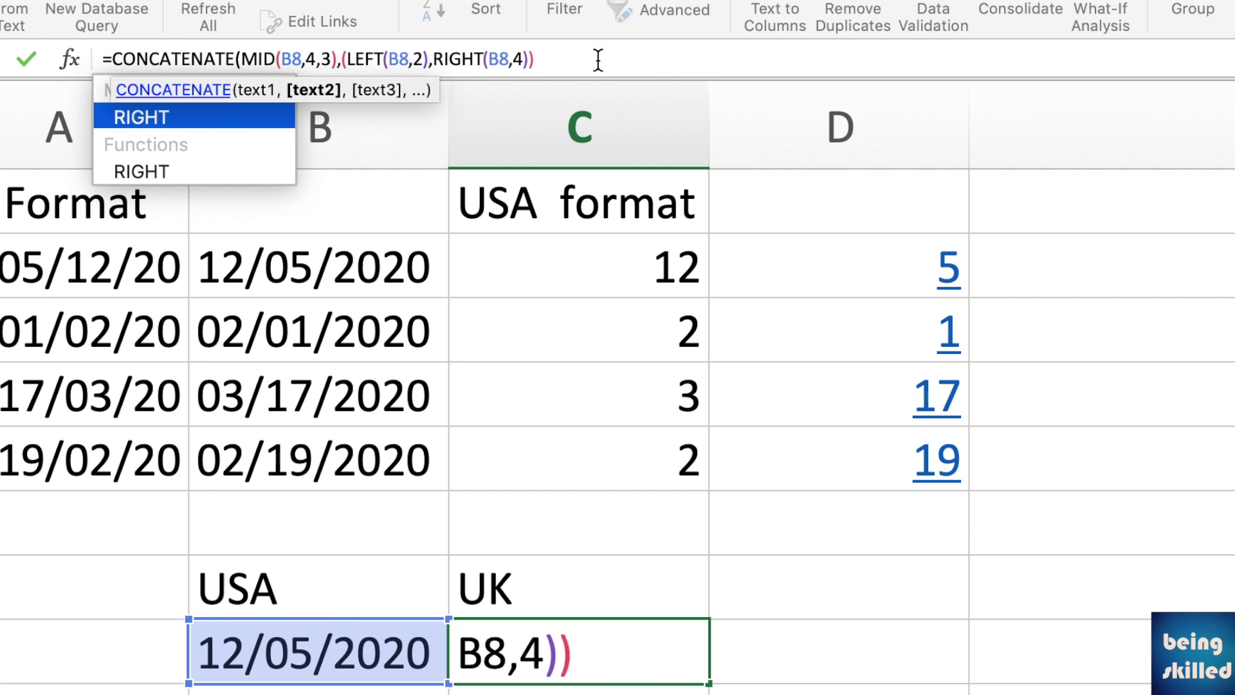
{"action": "key", "text": "Return"}
{"action": "key", "text": "Return"}
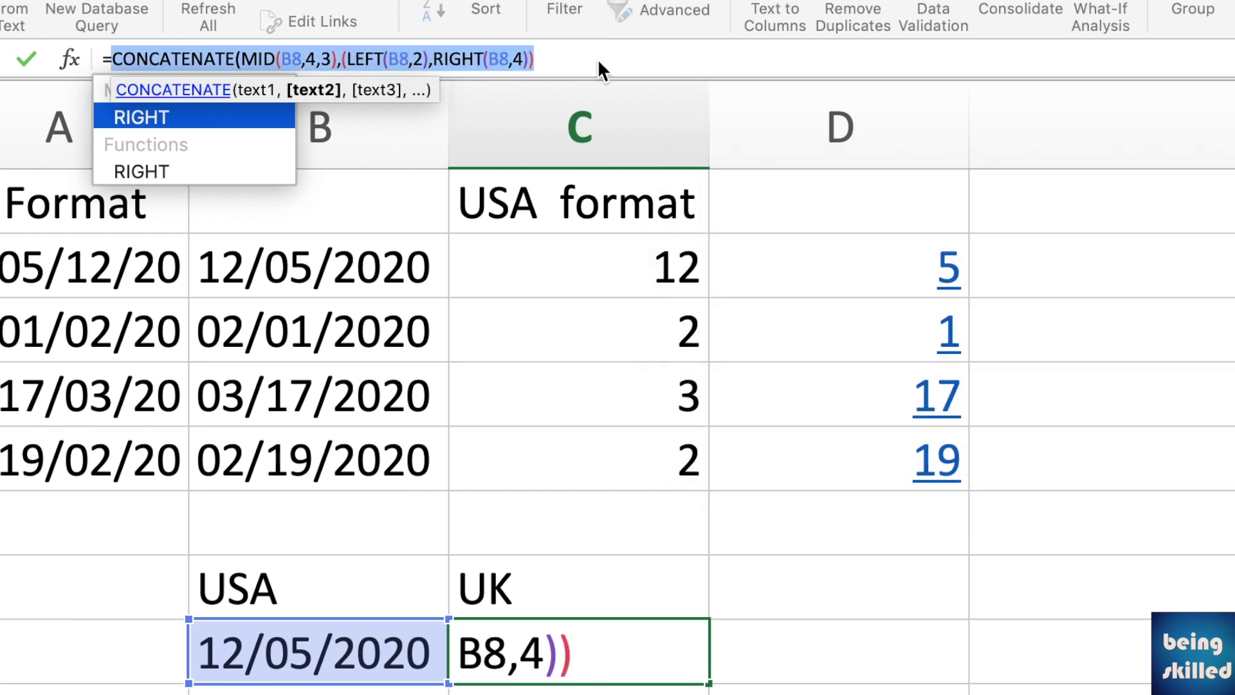
Step: Fix the closing brackets and delete the stray one before LEFT so C8 shows 05/122020
{"action": "left_click", "coordinate": [327, 58]}
{"action": "type", "text": "3"}
{"action": "left_click_drag", "start_coordinate": [301, 59], "coordinate": [319, 66]}
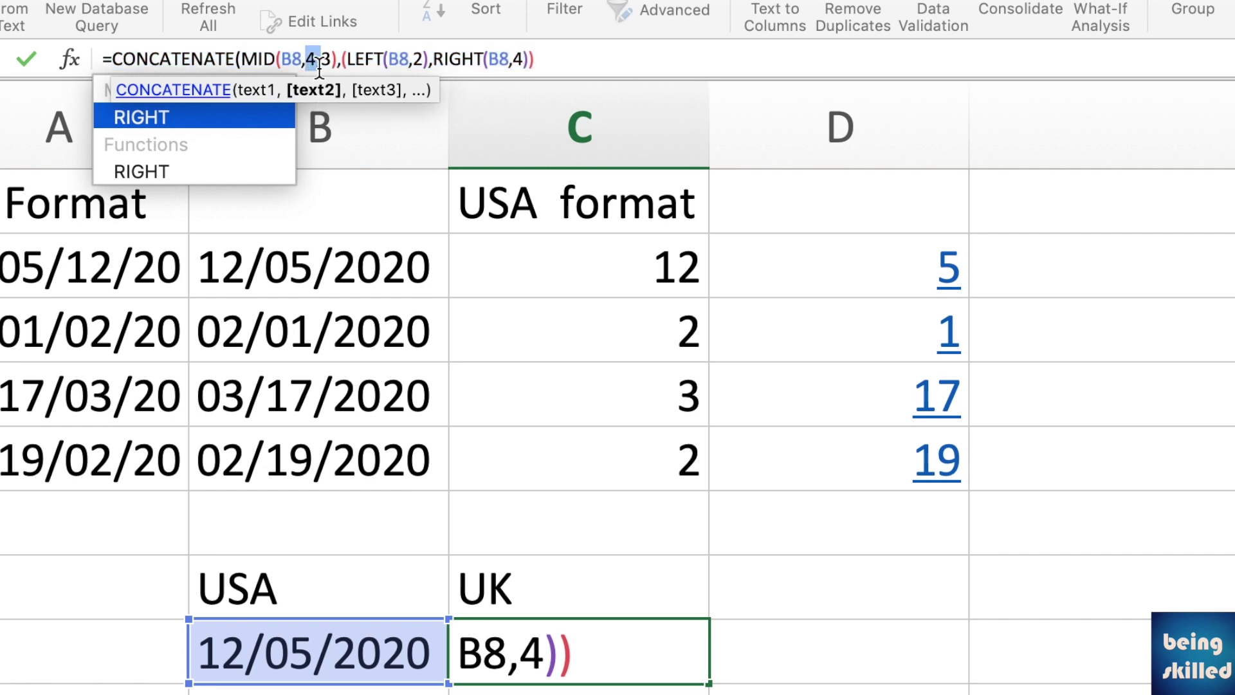
{"action": "left_click", "coordinate": [361, 59]}
{"action": "left_click_drag", "start_coordinate": [360, 59], "coordinate": [409, 59]}
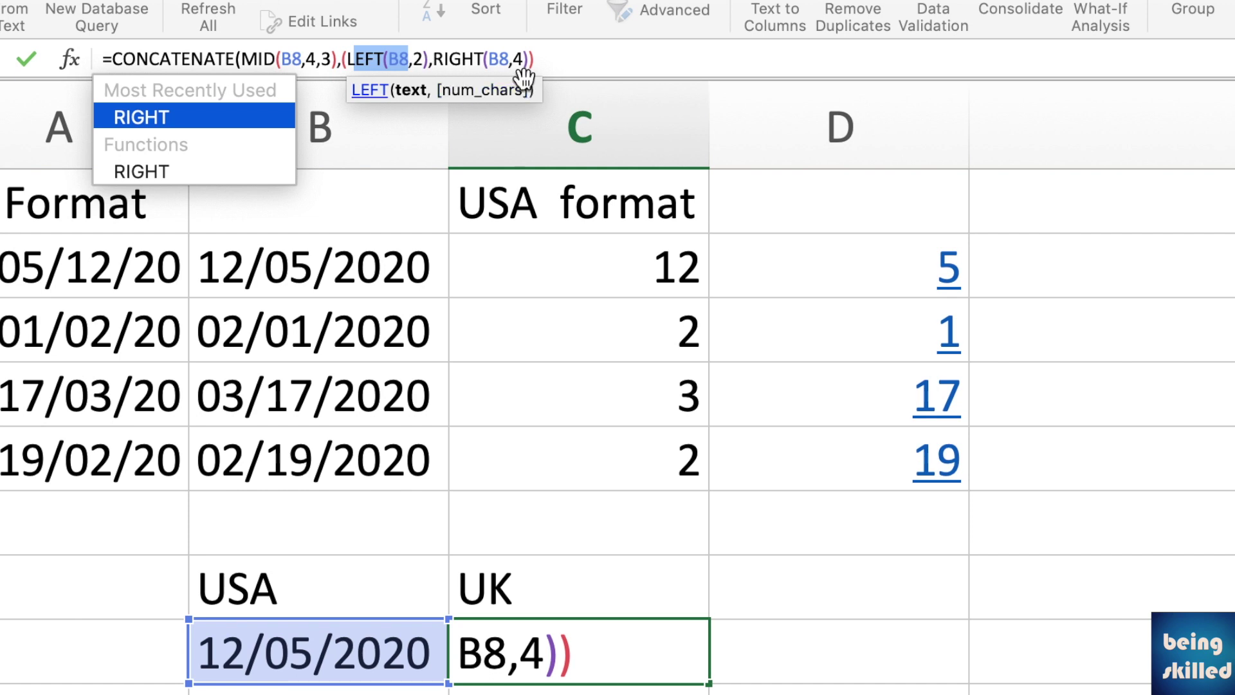
{"action": "left_click", "coordinate": [554, 63]}
{"action": "key", "text": "BackSpace"}
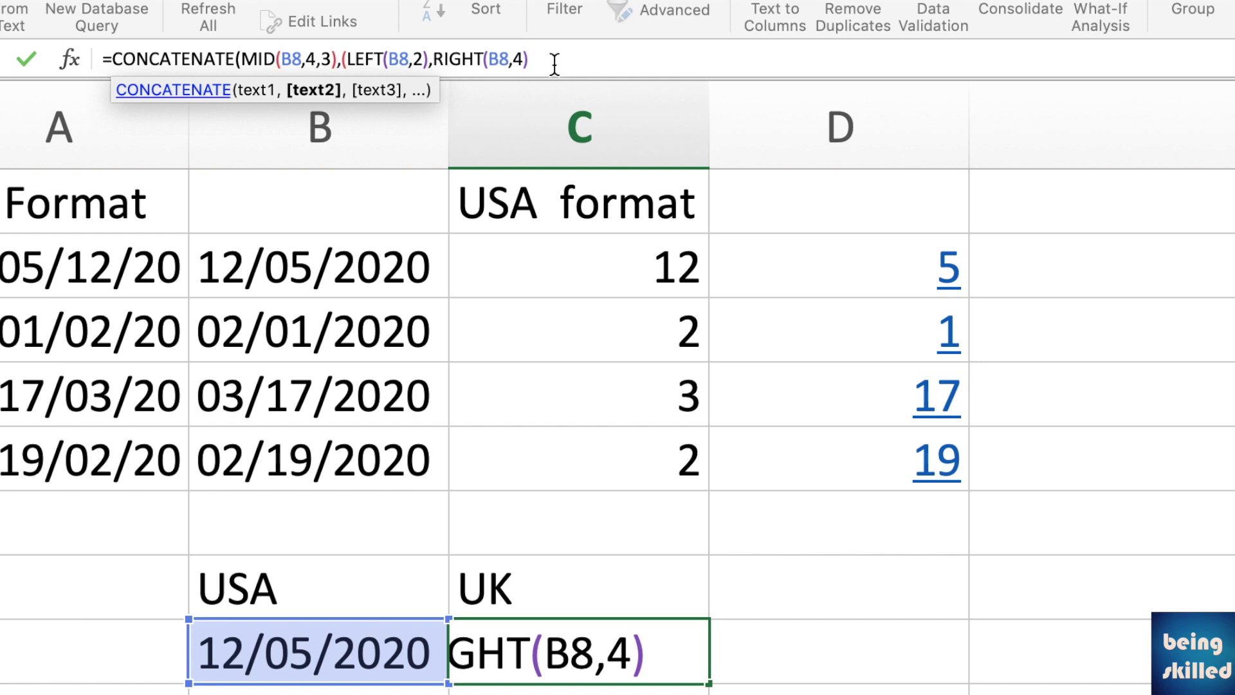
{"action": "key", "text": "BackSpace"}
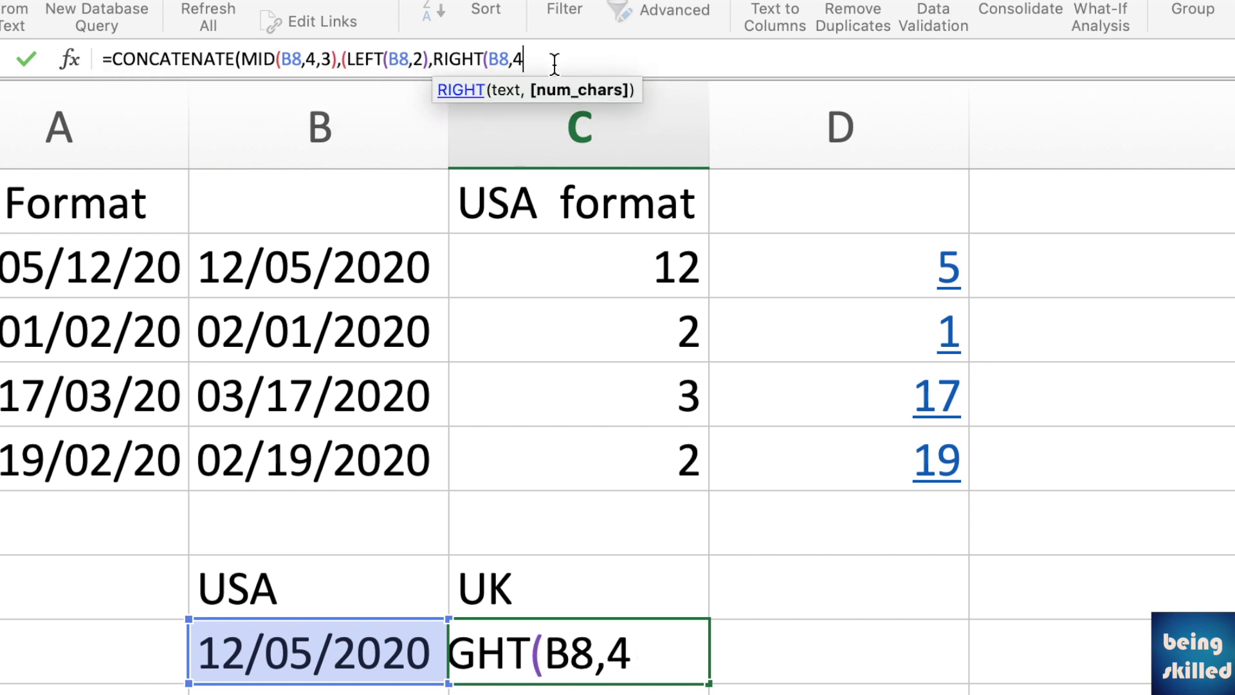
{"action": "type", "text": "))"}
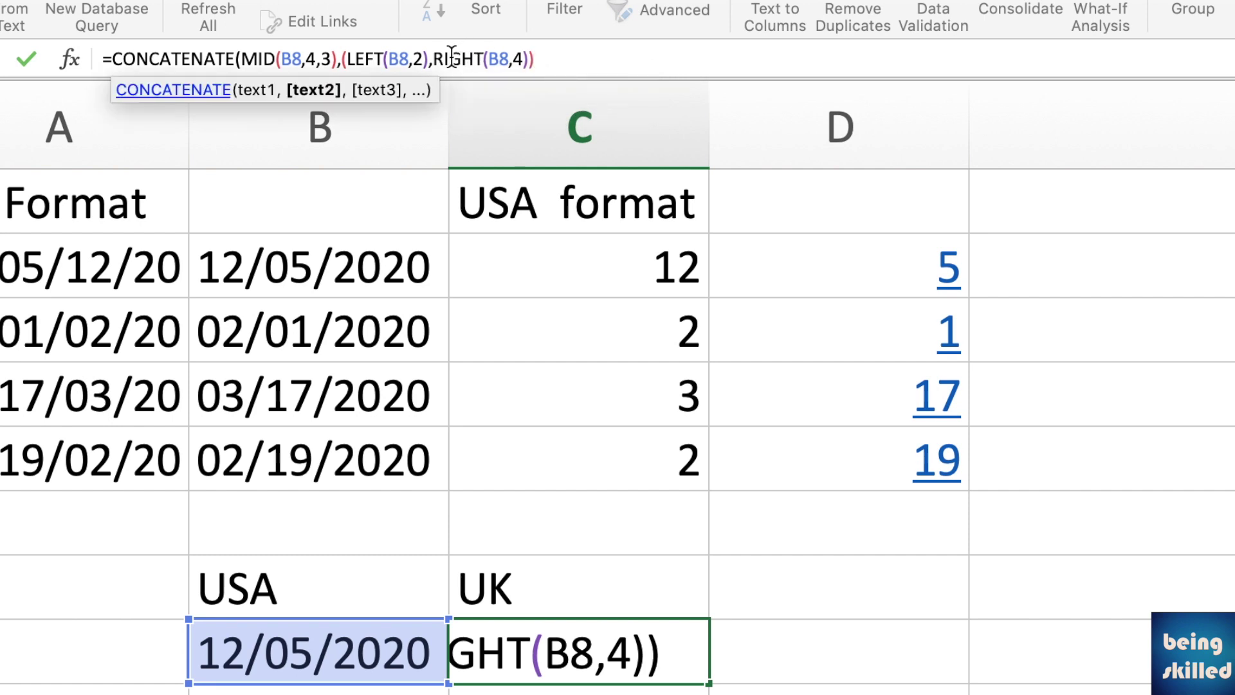
{"action": "left_click", "coordinate": [436, 58]}
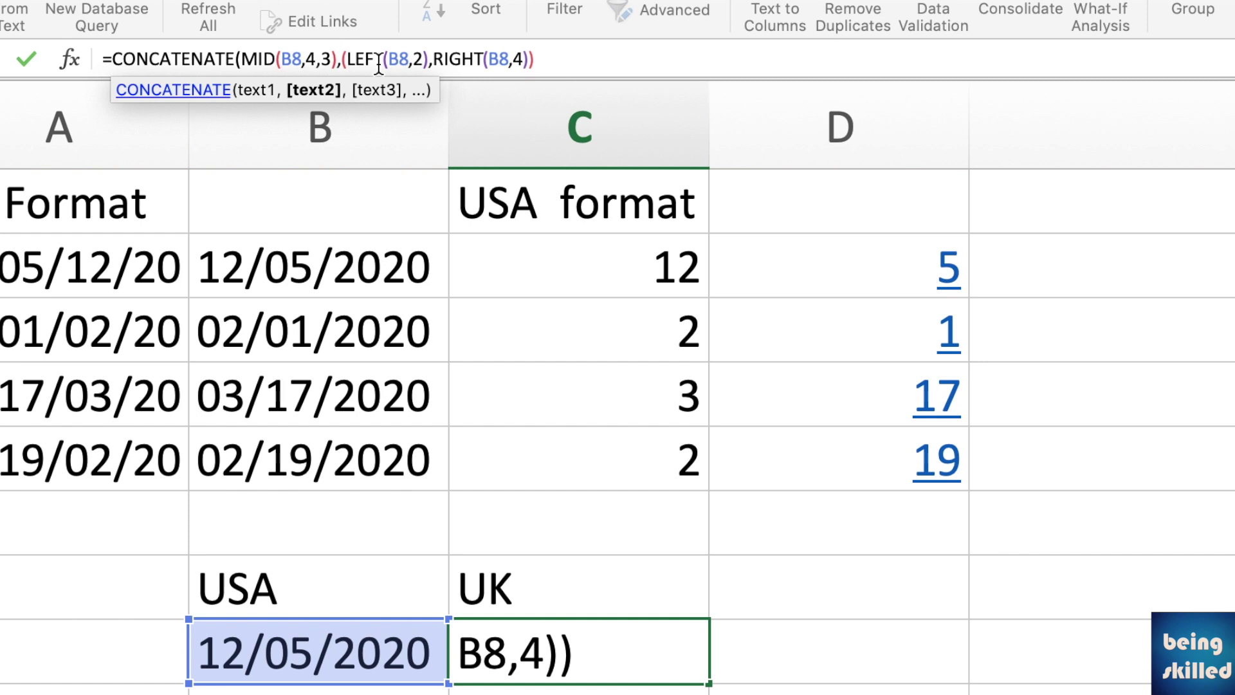
{"action": "key", "text": "BackSpace"}
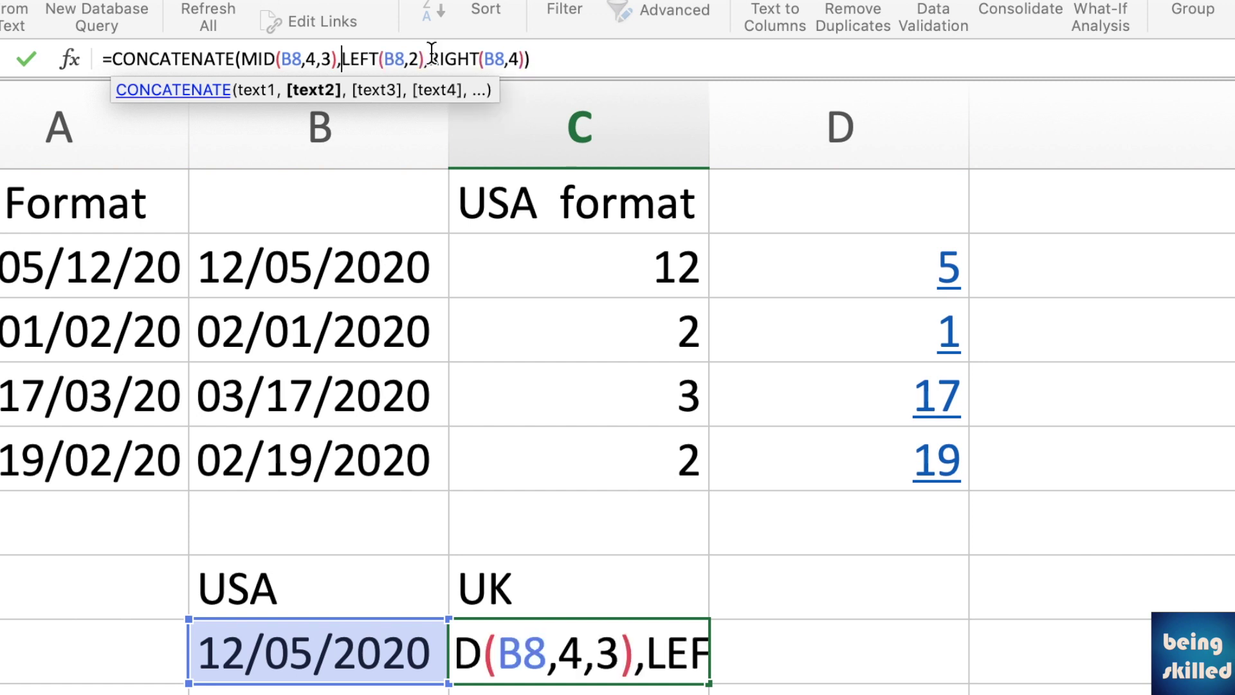
{"action": "left_click", "coordinate": [550, 60]}
{"action": "key", "text": "Return"}
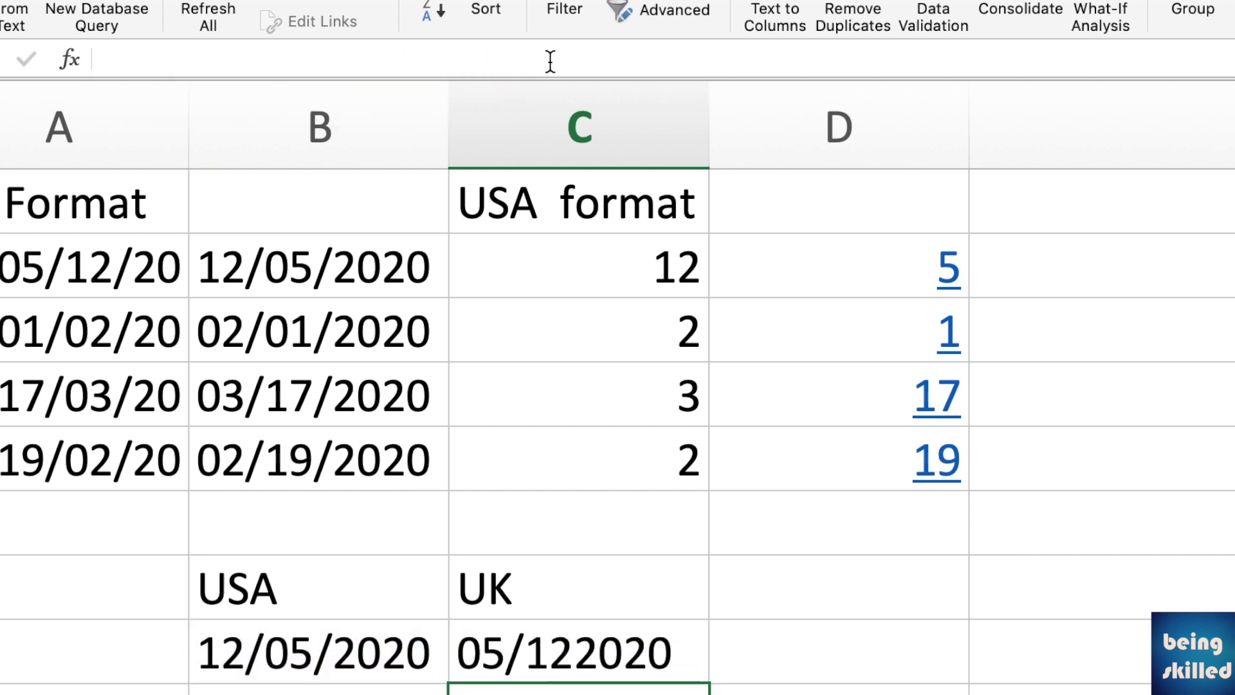
{"action": "key", "text": "Up"}
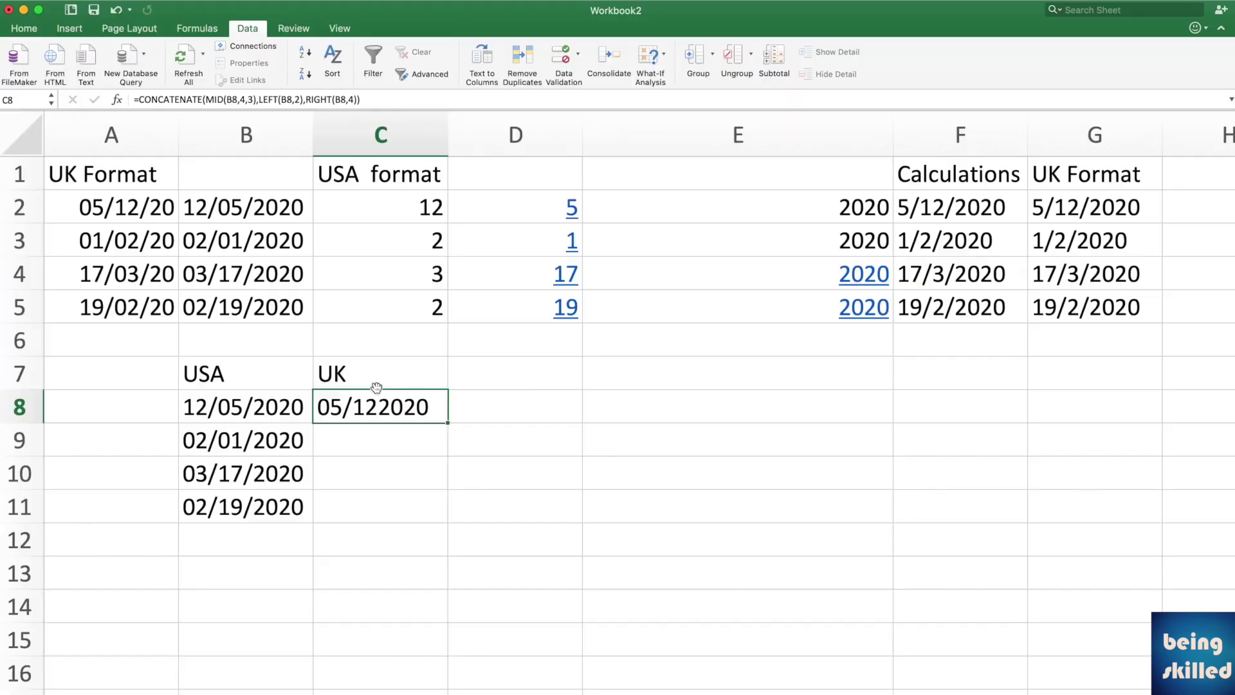
Step: Change RIGHT(B8,4) to RIGHT(B8,5) in C8 and fill the formula down to C11
{"action": "left_click", "coordinate": [352, 100]}
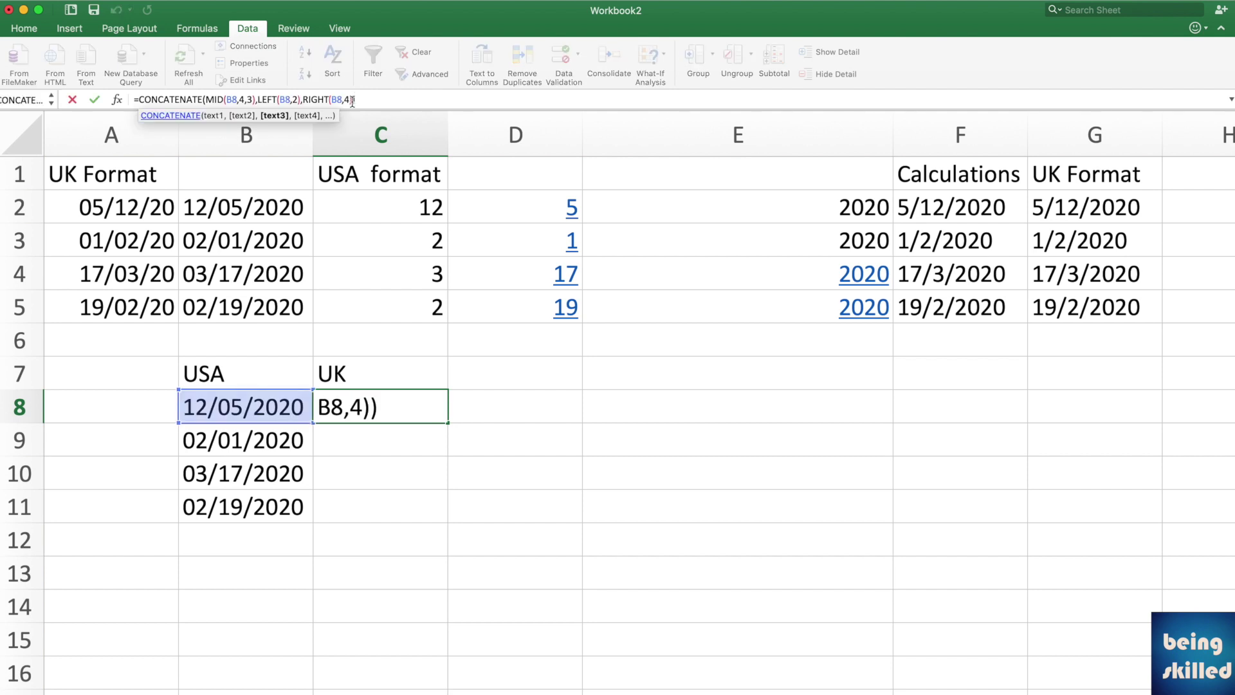
{"action": "double_click", "coordinate": [345, 100]}
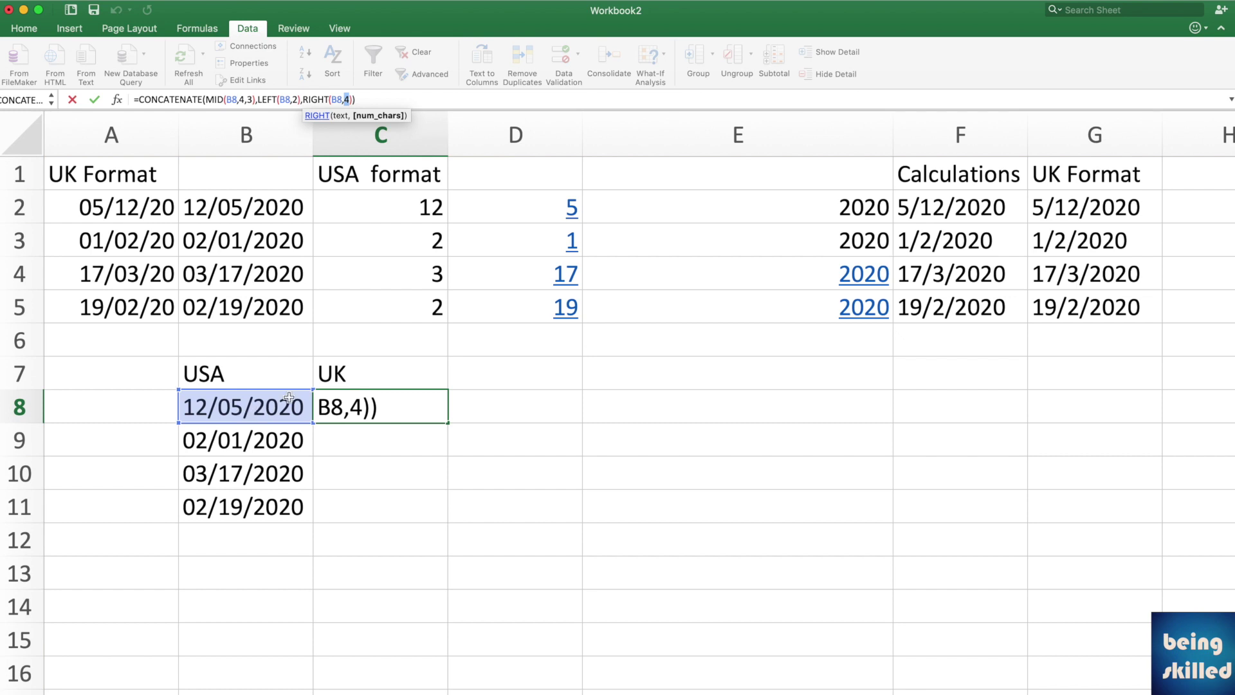
{"action": "type", "text": "5"}
{"action": "key", "text": "Return"}
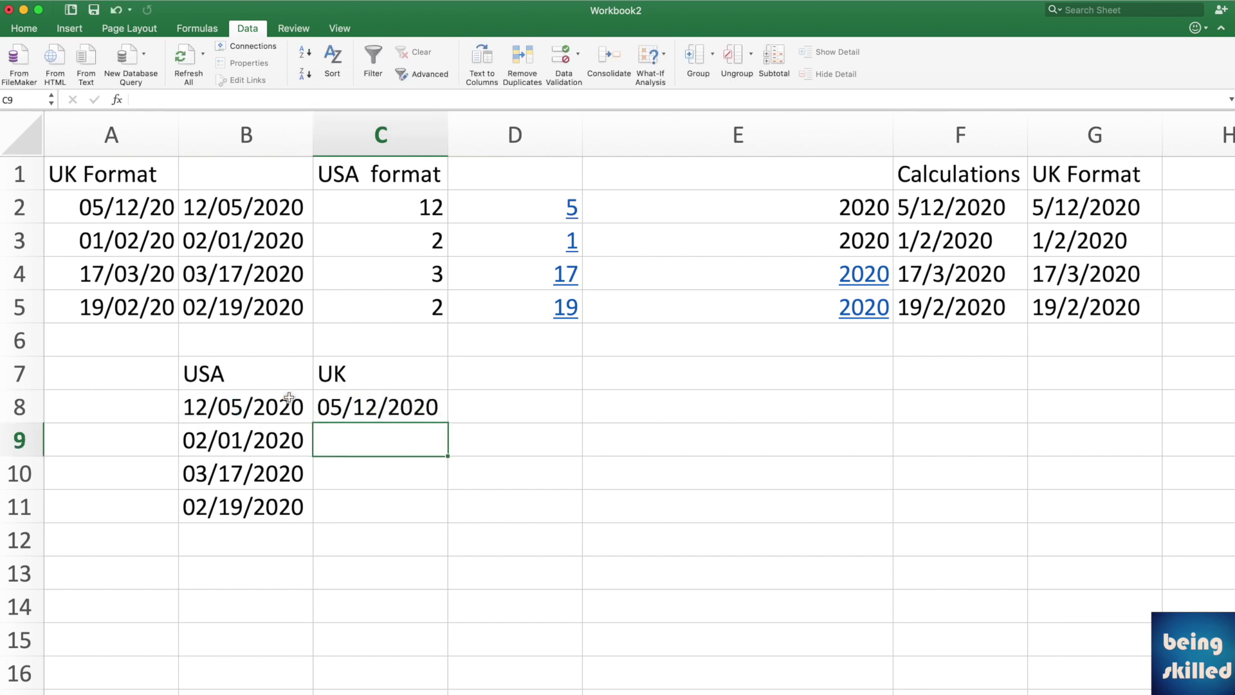
{"action": "key", "text": "Up"}
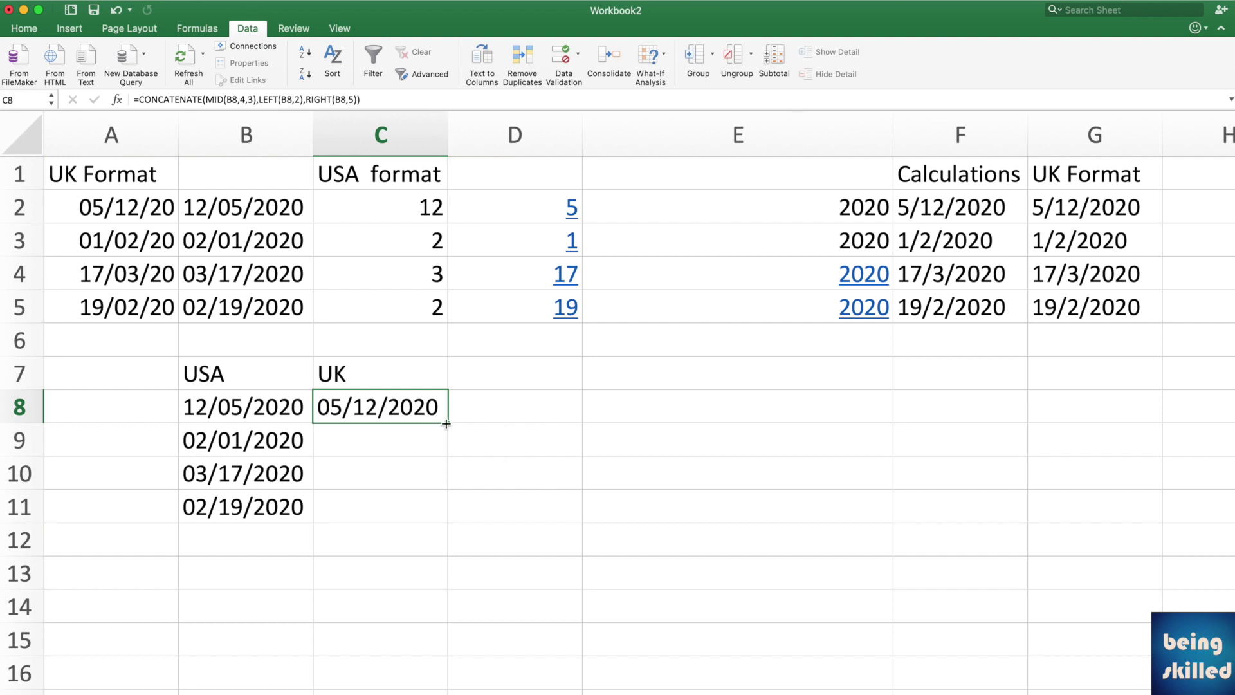
{"action": "left_click_drag", "start_coordinate": [447, 423], "coordinate": [433, 523]}
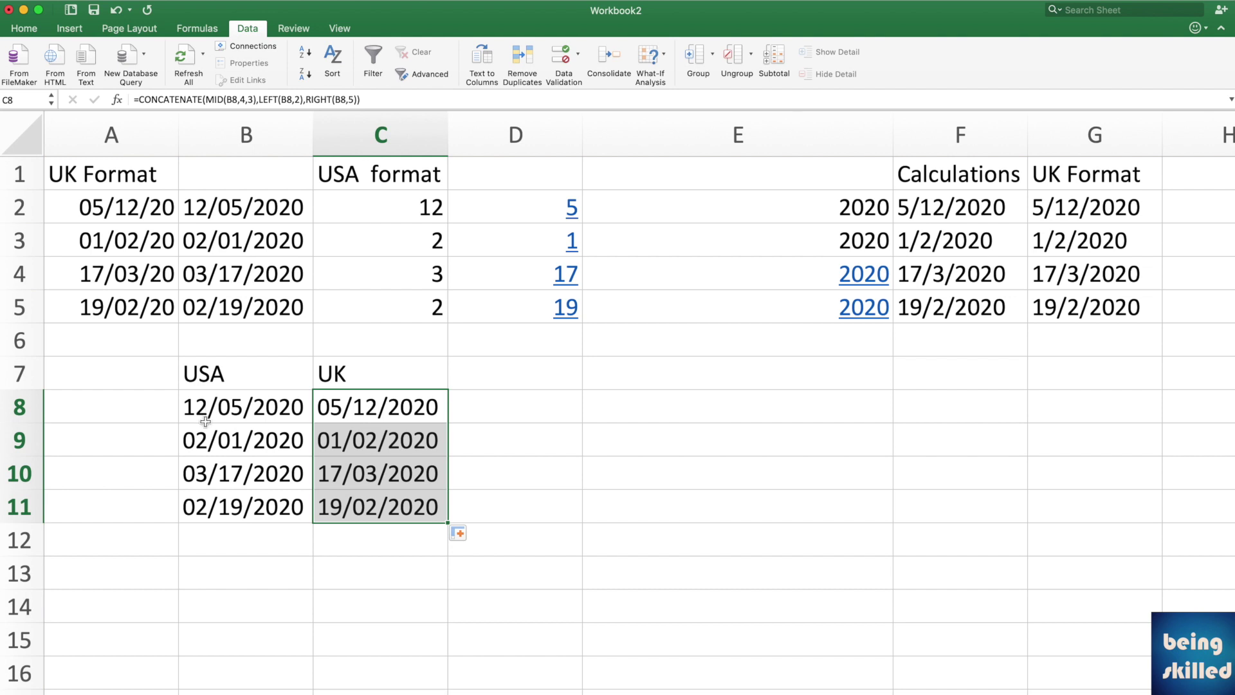
Step: Select C8 alone and open its formula to examine the B8 reference
{"action": "left_click", "coordinate": [335, 415]}
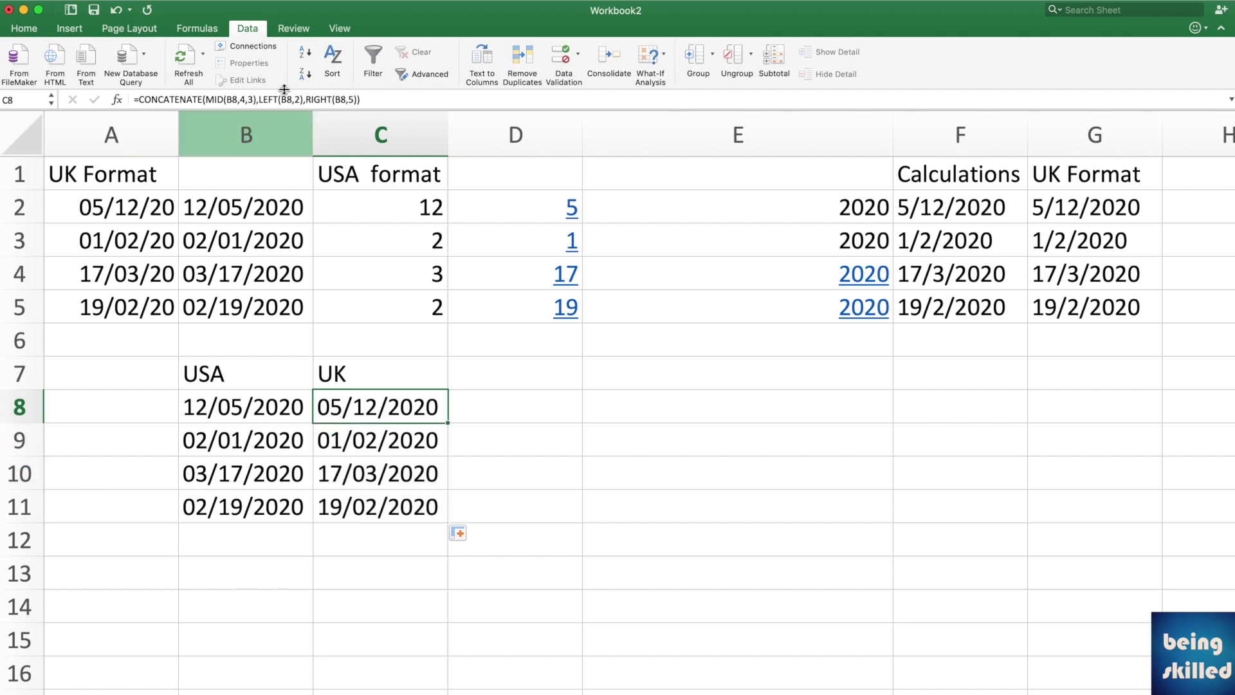
{"action": "double_click", "coordinate": [229, 100]}
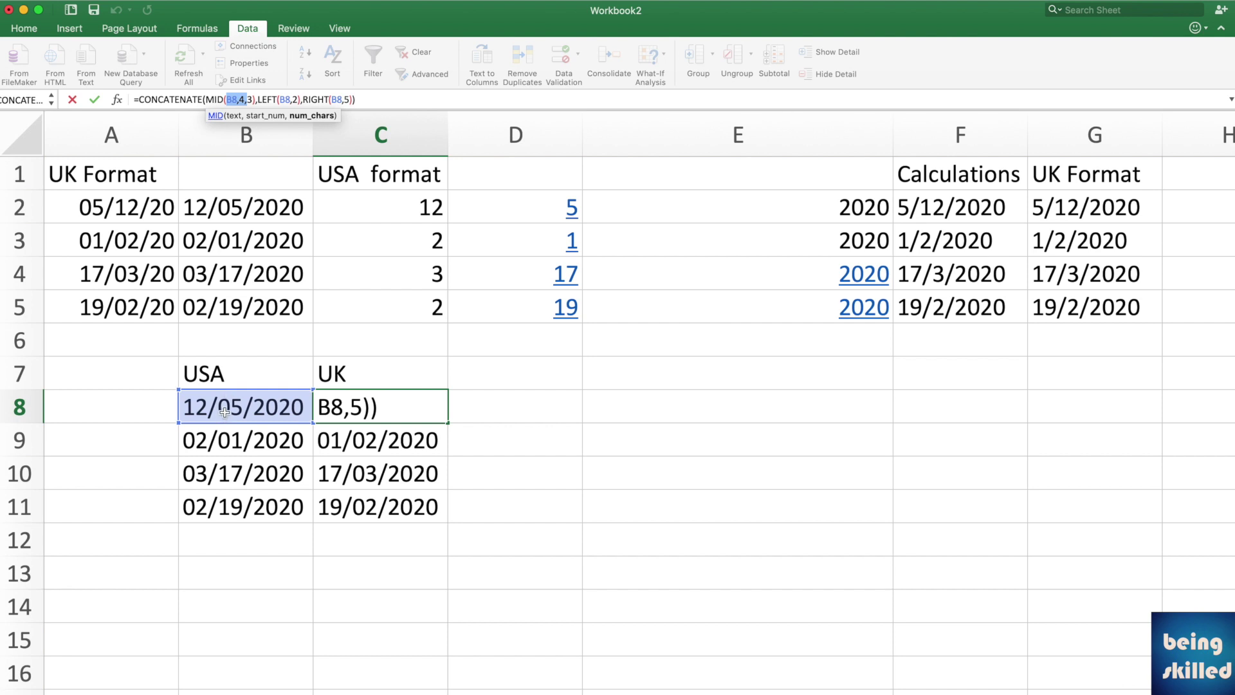
Step: Re-enter C8's formula unchanged and highlight the B8,4 arguments of its MID part
{"action": "key", "text": "Return"}
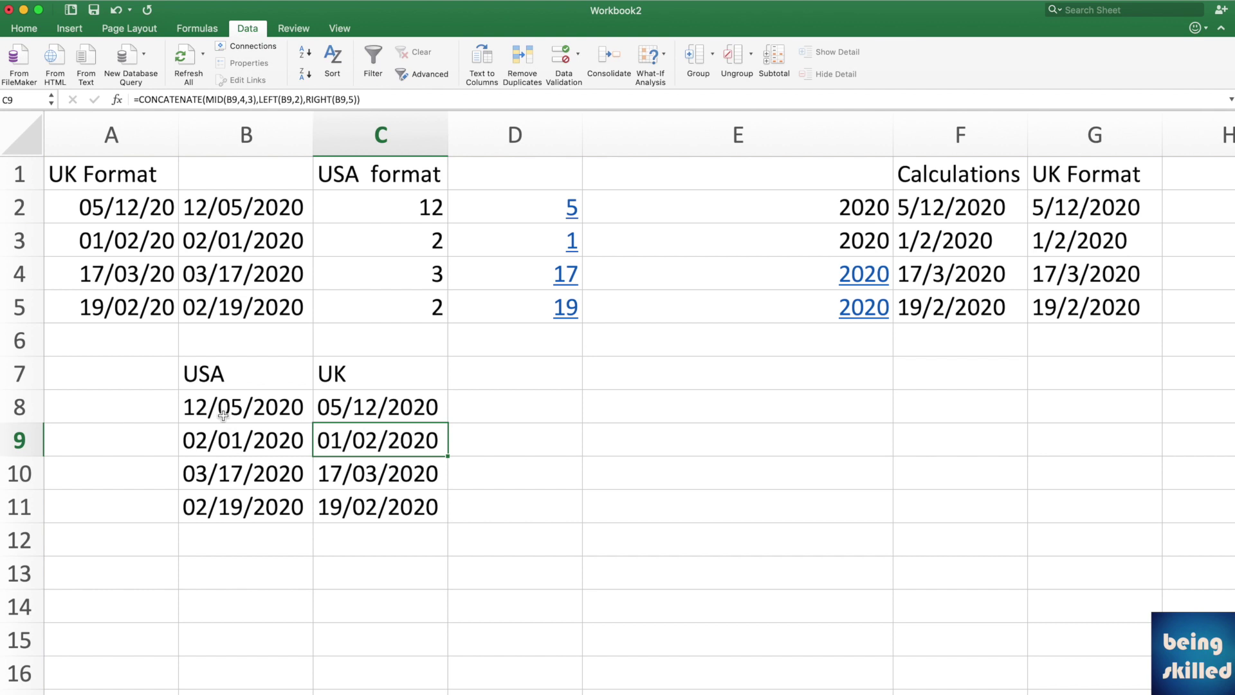
{"action": "key", "text": "Up"}
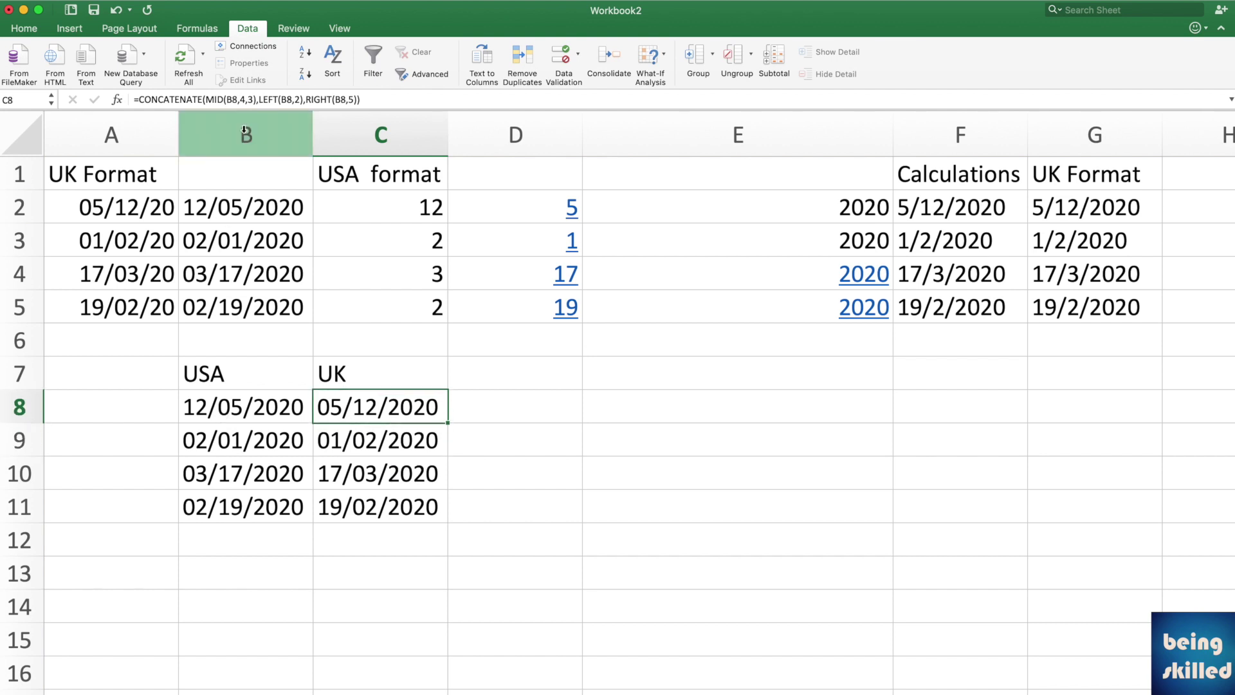
{"action": "left_click_drag", "start_coordinate": [226, 100], "coordinate": [248, 101]}
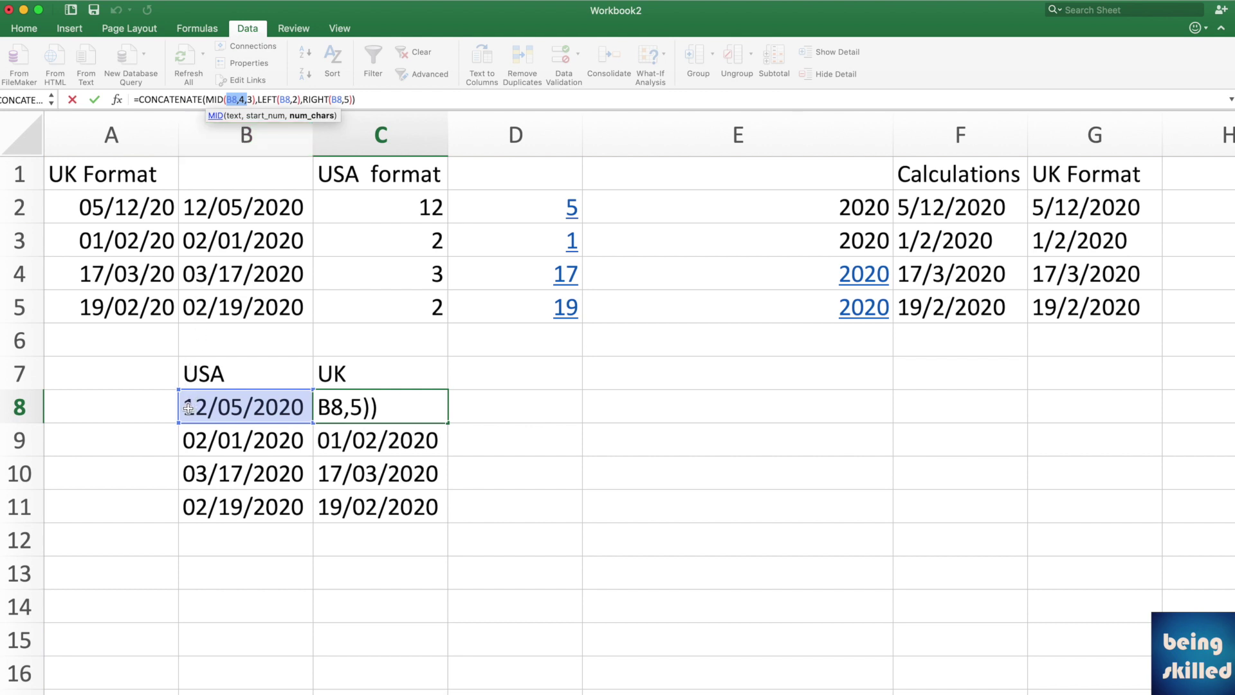
{"action": "key", "text": "Return"}
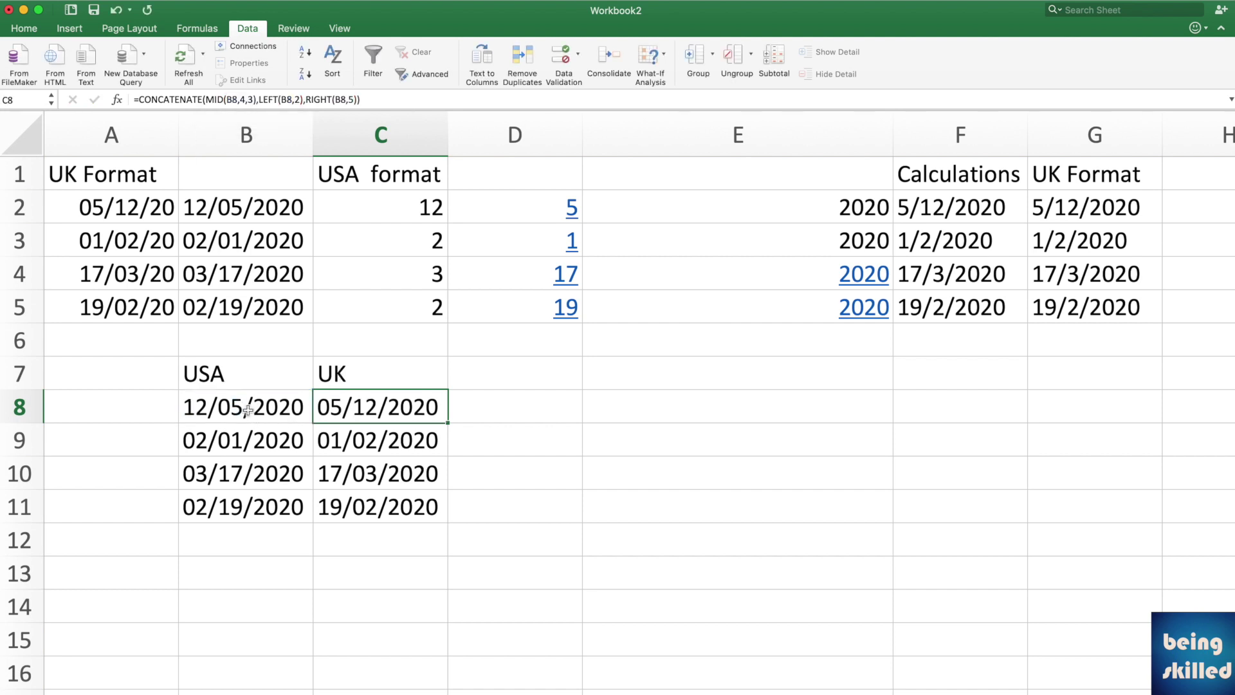
{"action": "double_click", "coordinate": [341, 100]}
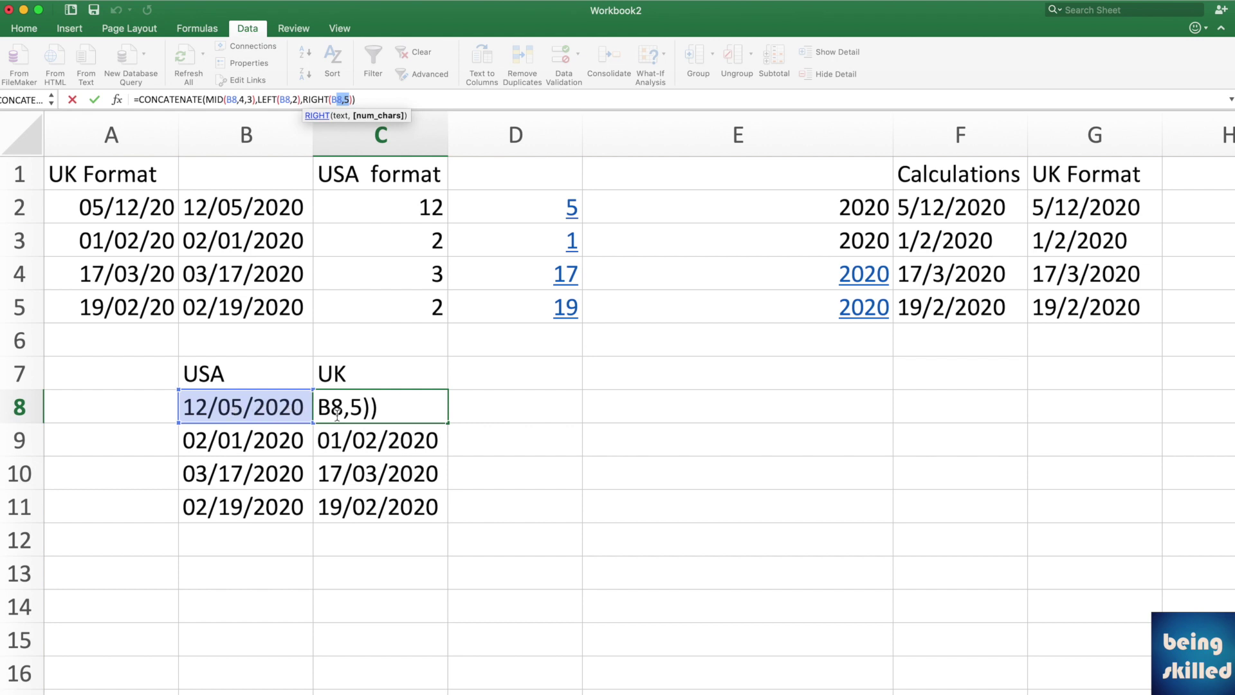
{"action": "key", "text": "Return"}
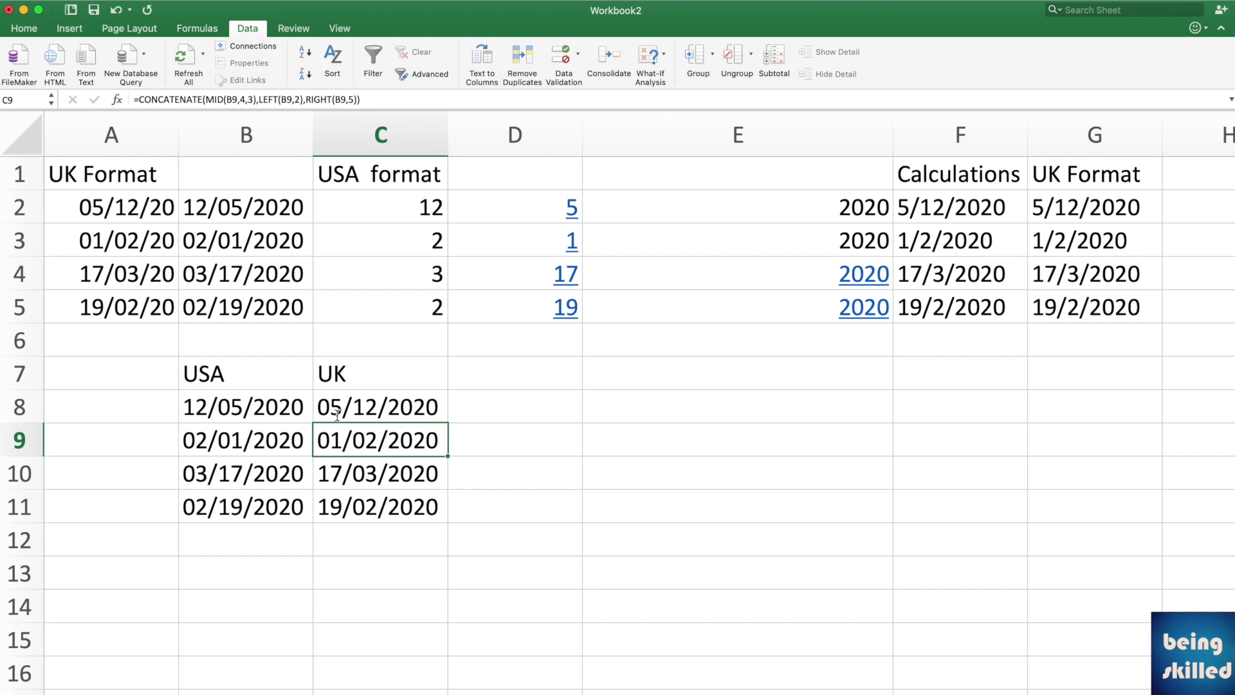
{"action": "left_click", "coordinate": [263, 207]}
{"action": "key", "text": "shift+Down"}
{"action": "key", "text": "shift+Down"}
{"action": "key", "text": "shift+Down"}
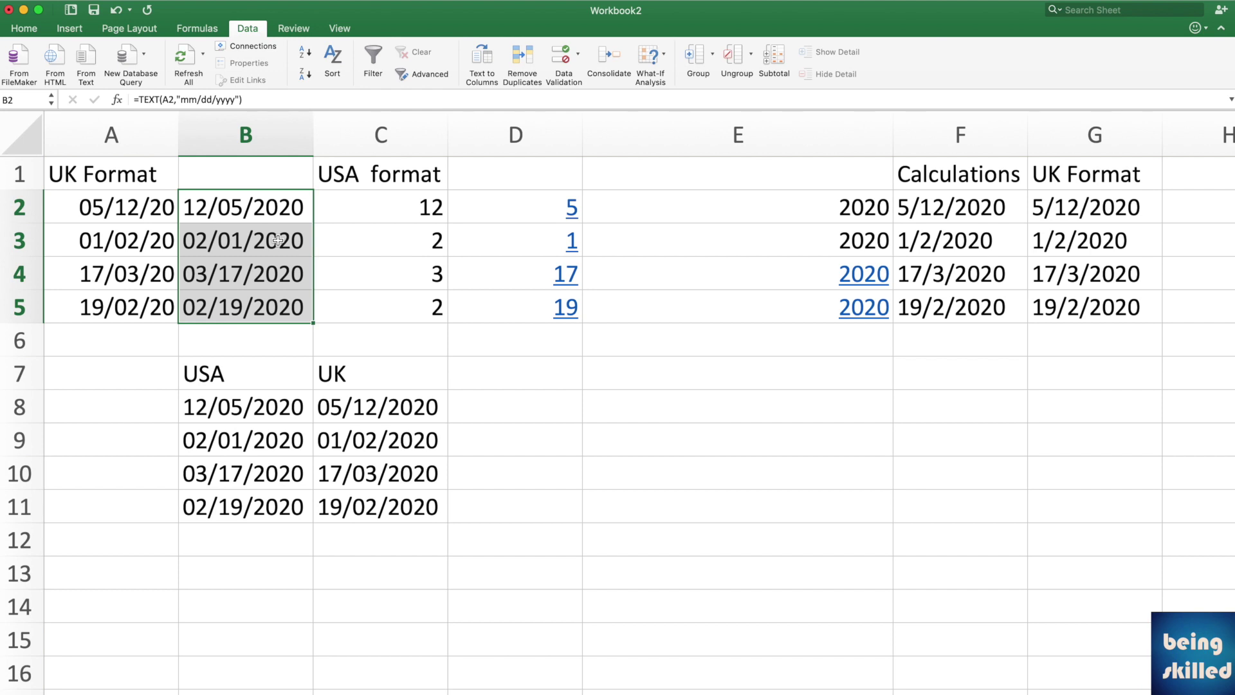
Step: Copy B2 and paste only its value, 12/05/2020, into D7 with Paste Special
{"action": "left_click", "coordinate": [238, 212]}
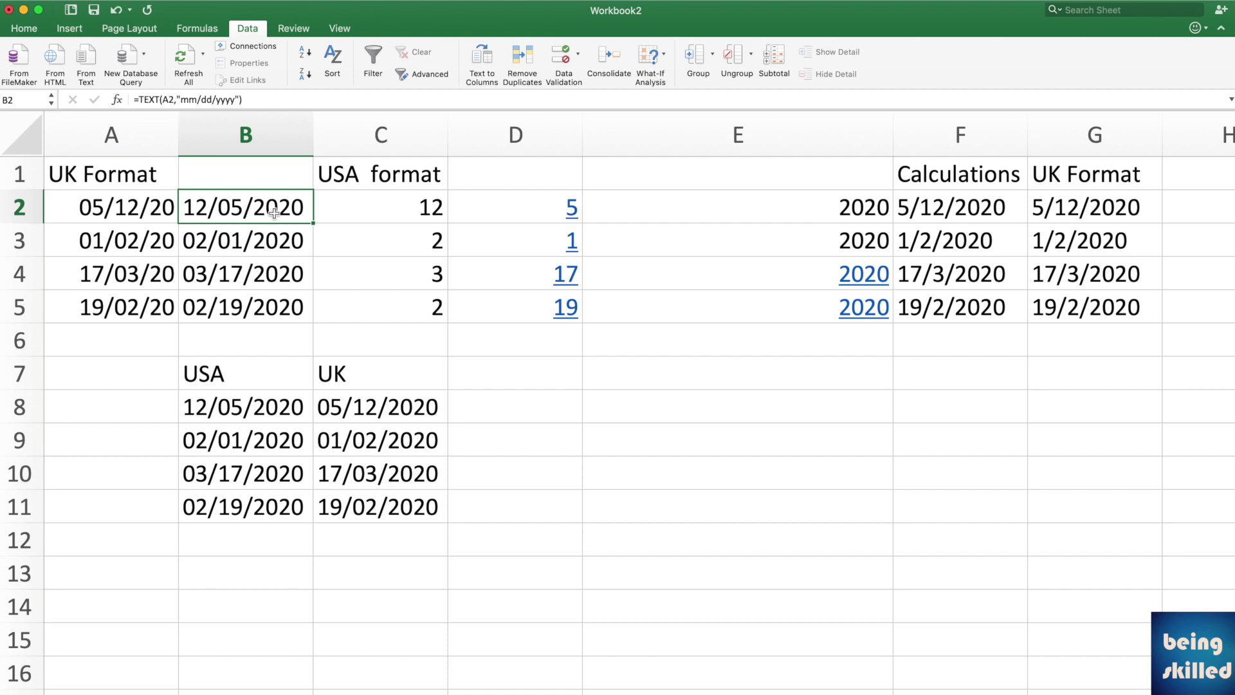
{"action": "key", "text": "super+c"}
{"action": "left_click", "coordinate": [512, 368]}
{"action": "right_click", "coordinate": [513, 368]}
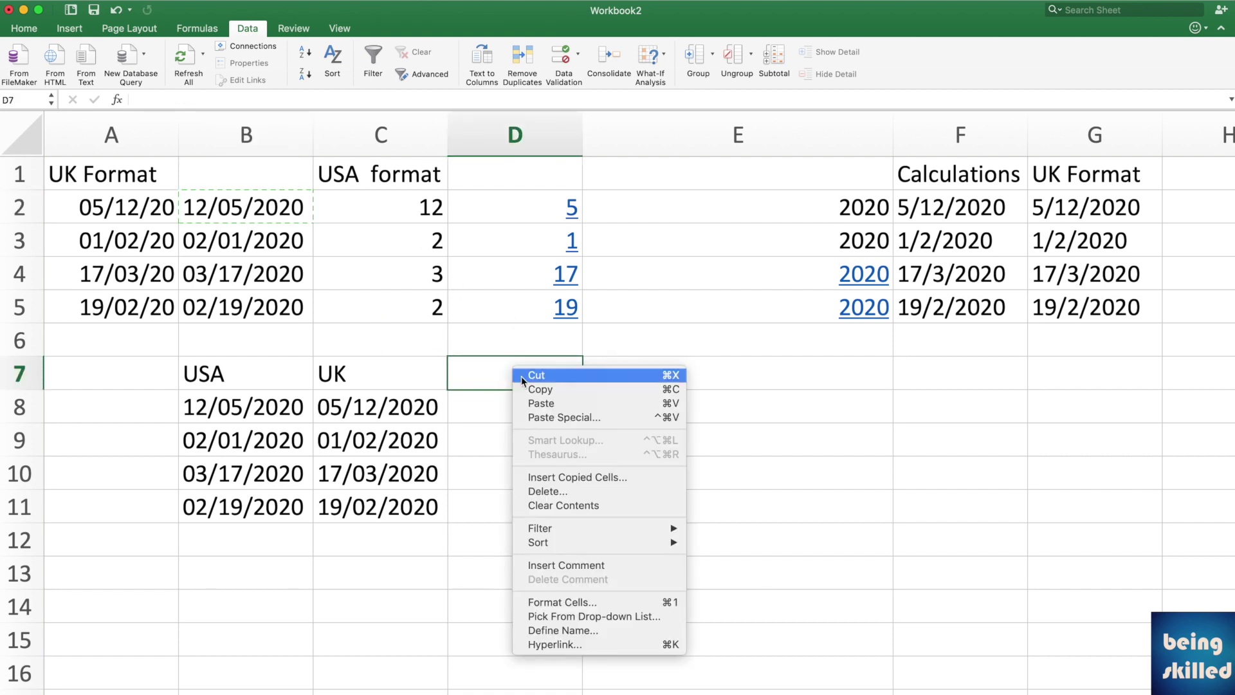
{"action": "left_click", "coordinate": [550, 421]}
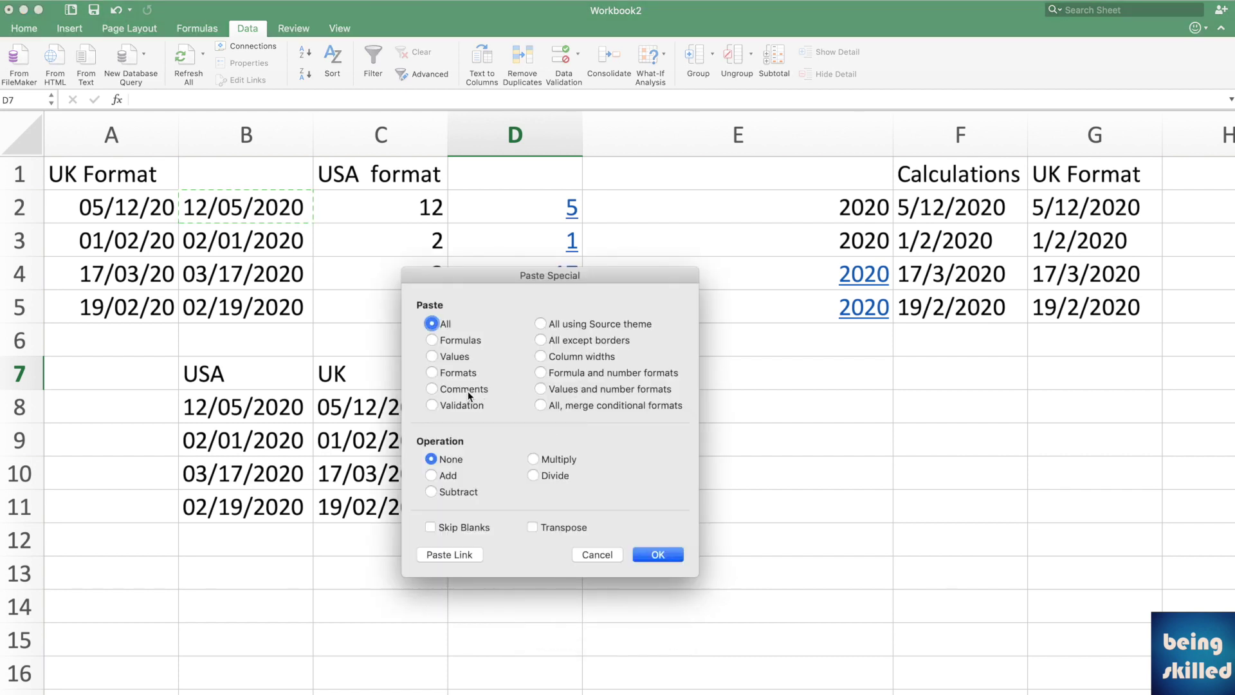
{"action": "left_click", "coordinate": [432, 356]}
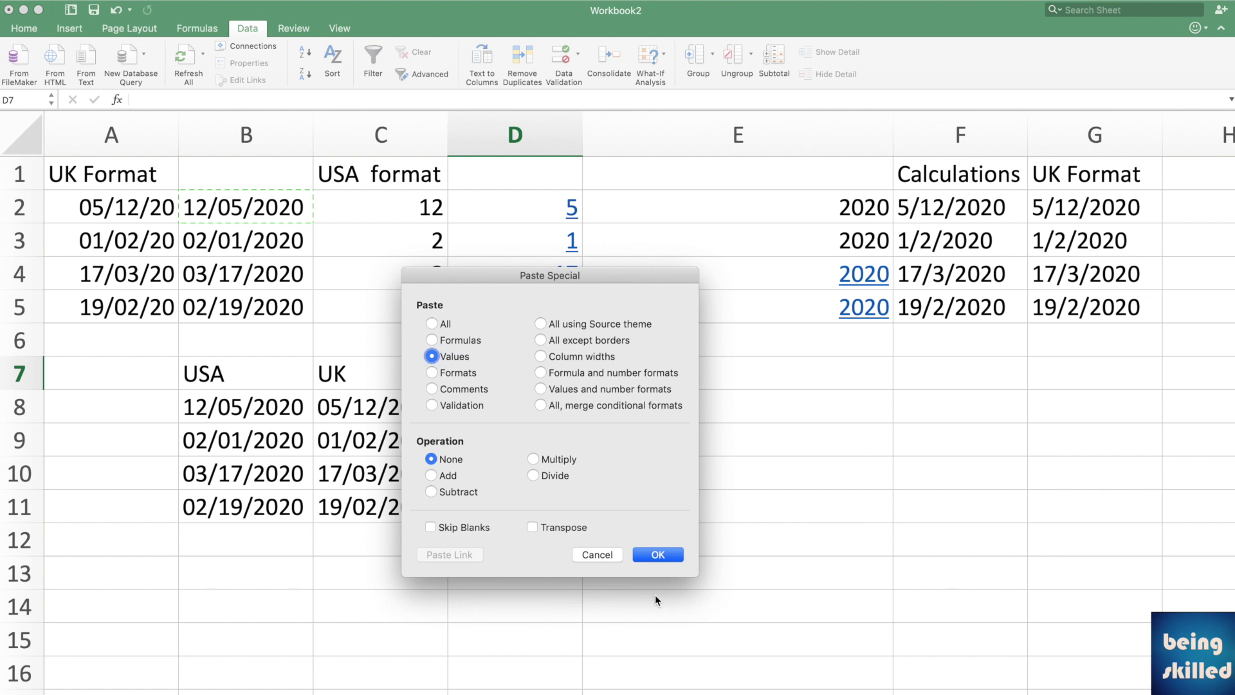
{"action": "left_click", "coordinate": [652, 556]}
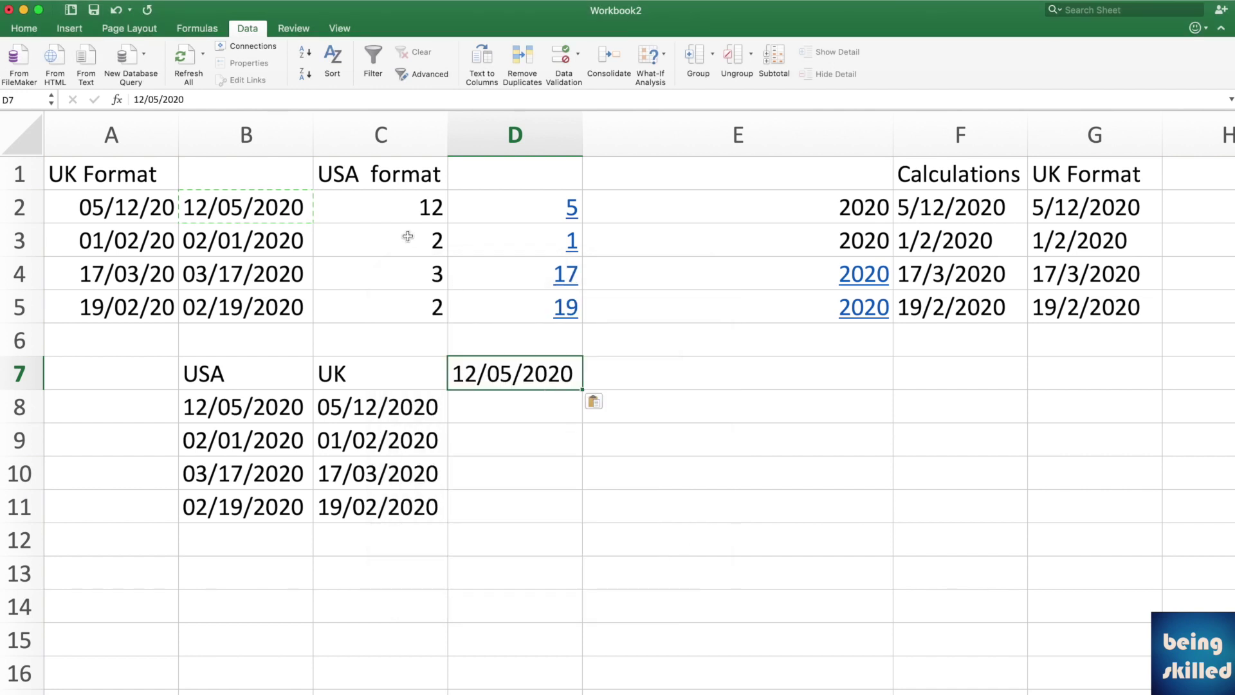
{"action": "left_click", "coordinate": [502, 338]}
Step: Label D6 'USA Format' and retype 12/05/2020 in D7 so it displays 12/05/20
{"action": "type", "text": "US"}
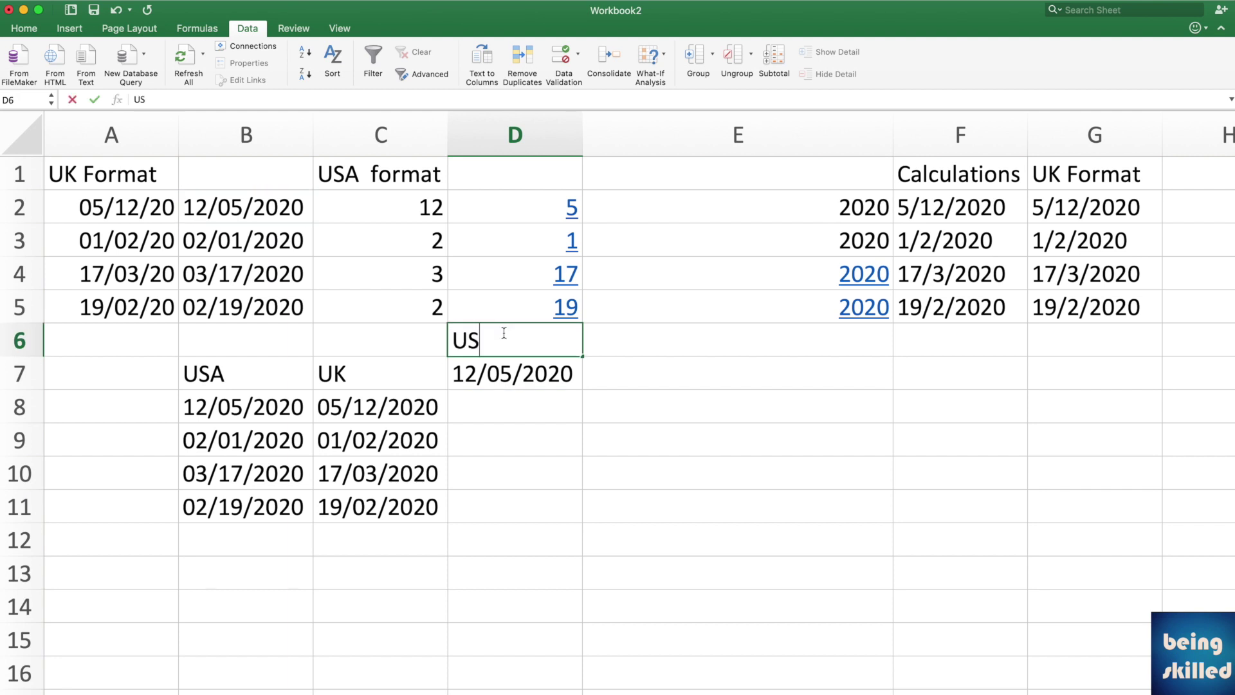
{"action": "type", "text": "A Format"}
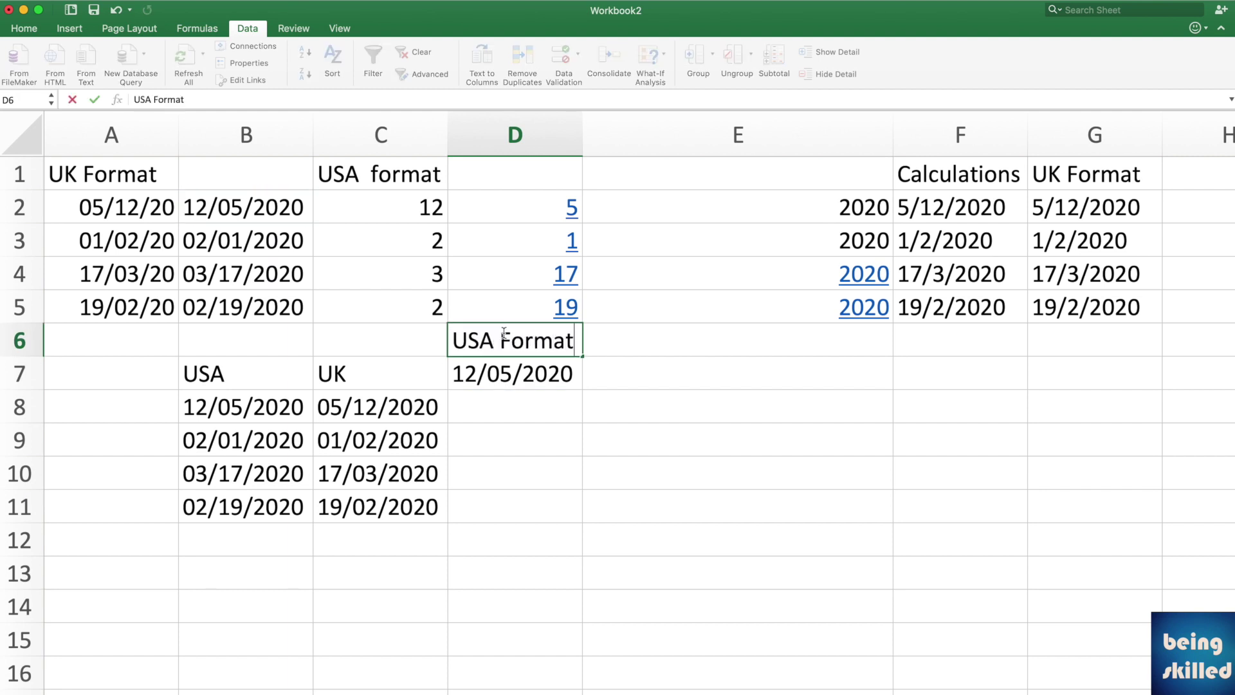
{"action": "key", "text": "Tab"}
{"action": "key", "text": "Down"}
{"action": "key", "text": "Left"}
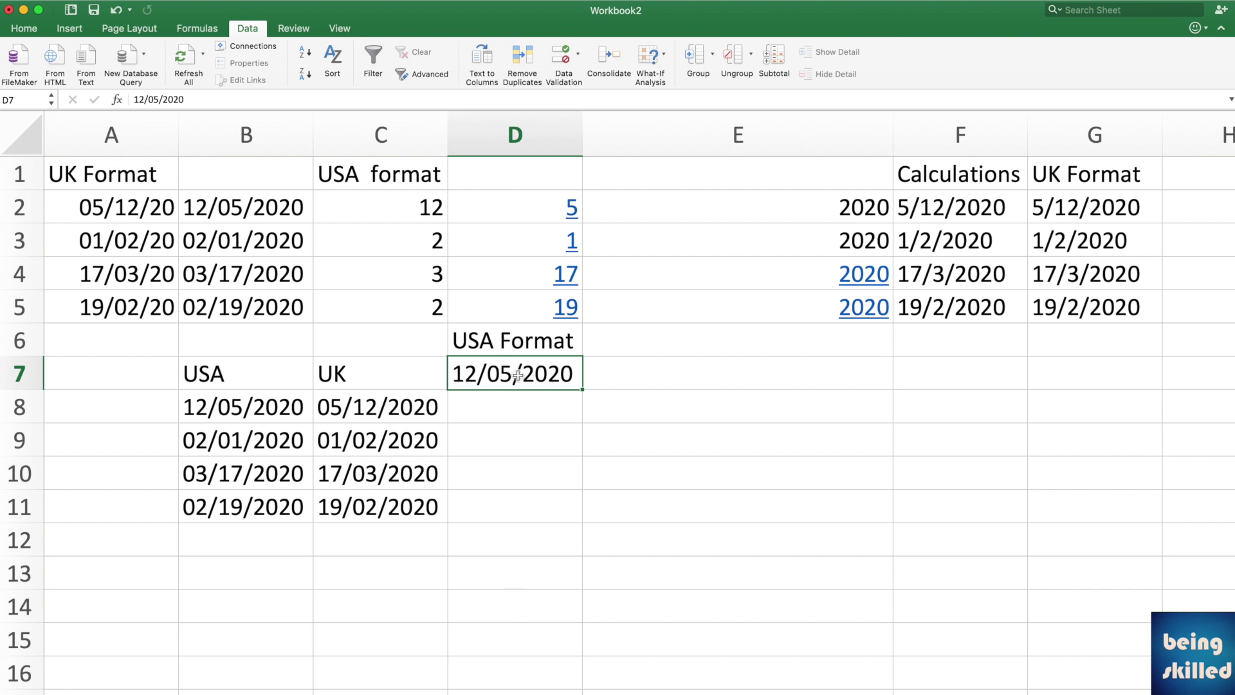
{"action": "type", "text": "12/05/2020"}
{"action": "key", "text": "Return"}
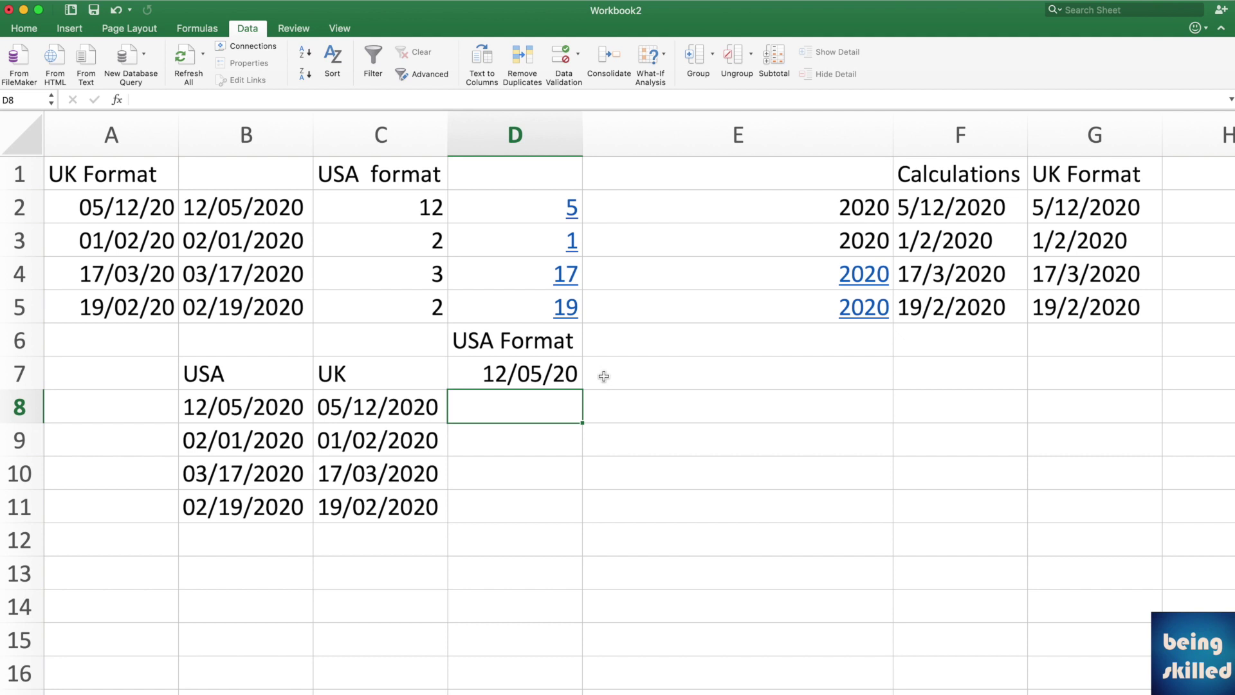
{"action": "key", "text": "Up"}
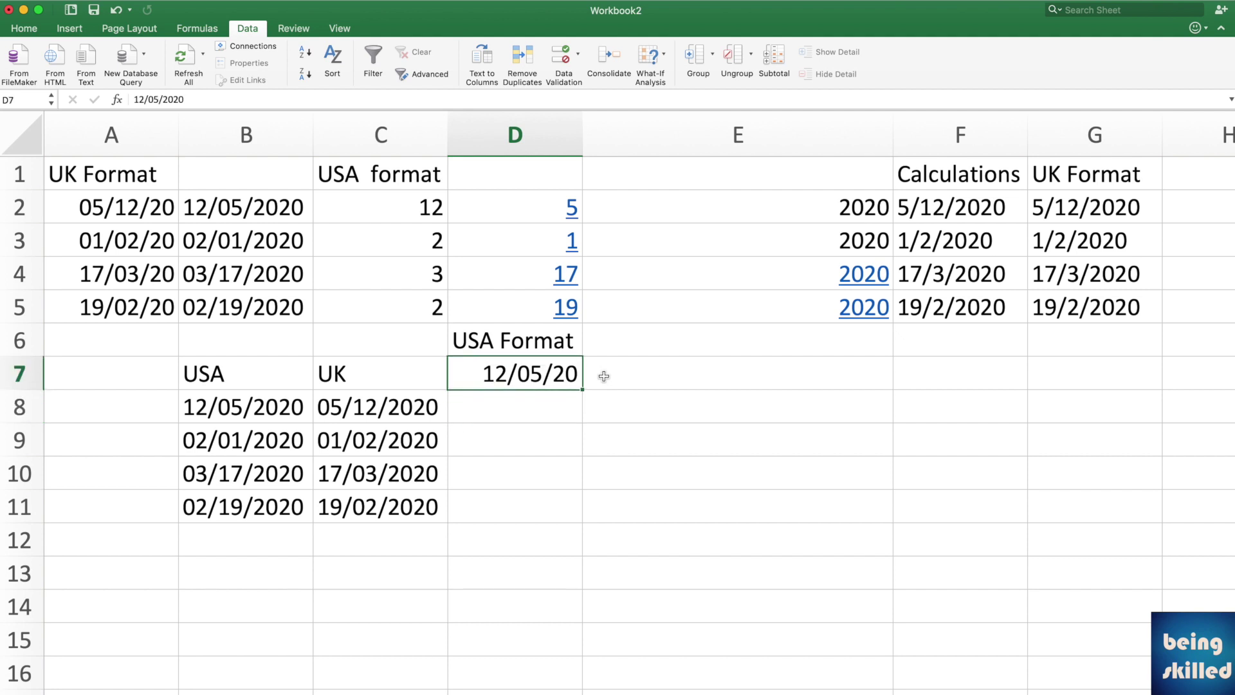
Step: Apply the 14-Mar date format to D7 so it shows 12-May, then copy B2 again
{"action": "right_click", "coordinate": [566, 380]}
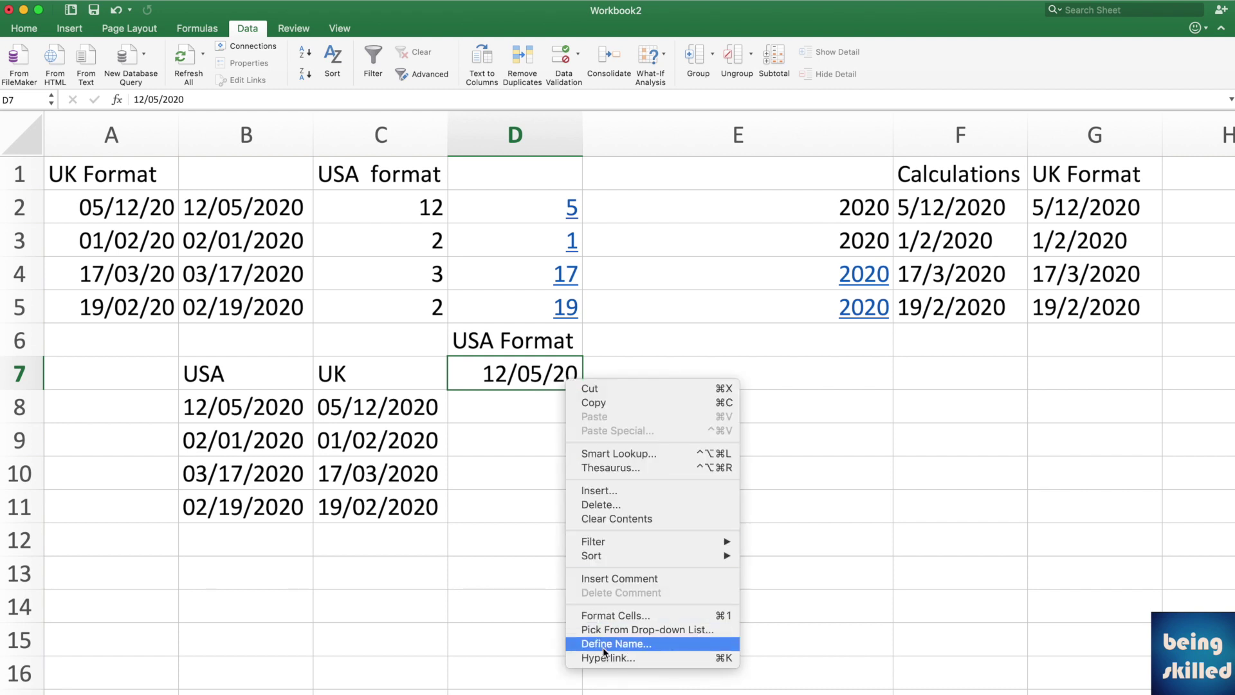
{"action": "left_click", "coordinate": [622, 617]}
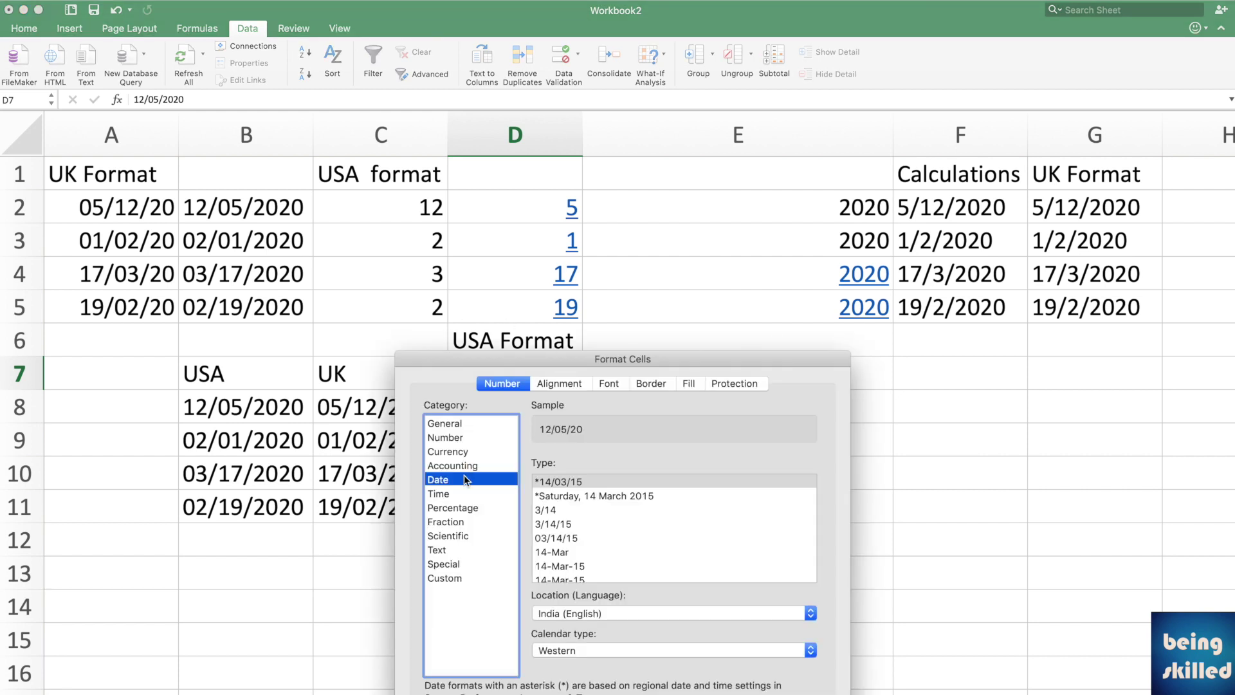
{"action": "left_click", "coordinate": [602, 496]}
{"action": "left_click", "coordinate": [600, 538]}
{"action": "left_click", "coordinate": [589, 552]}
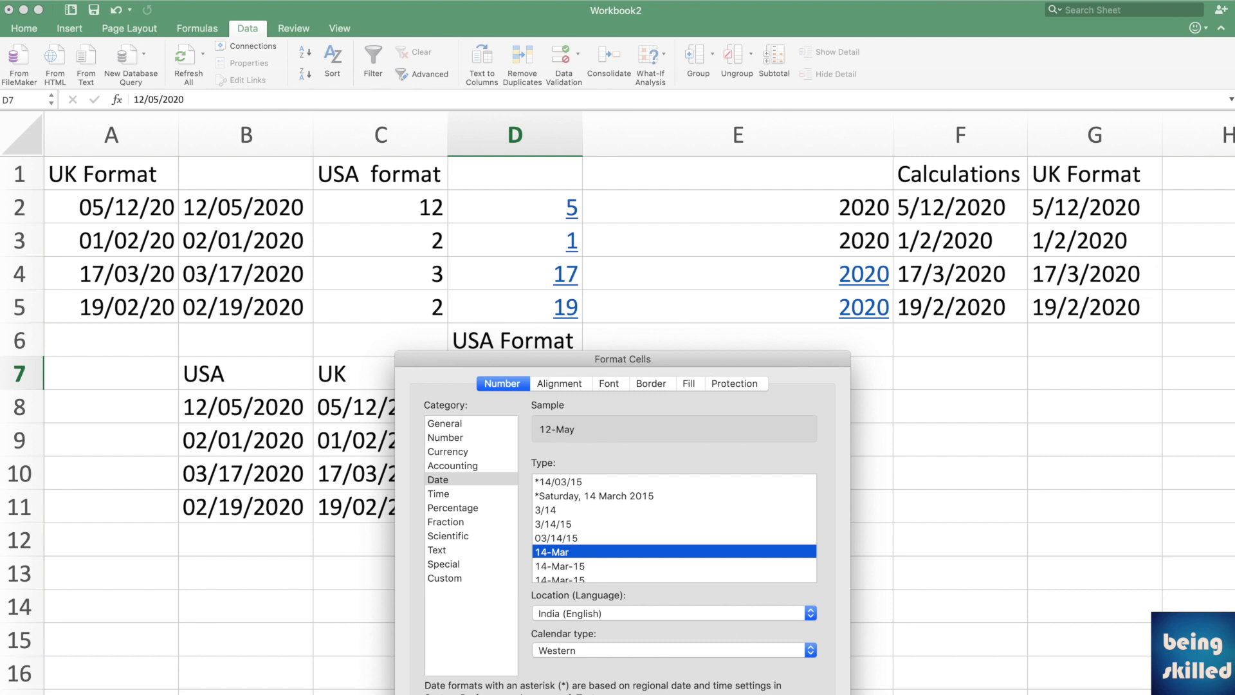
{"action": "key", "text": "Return"}
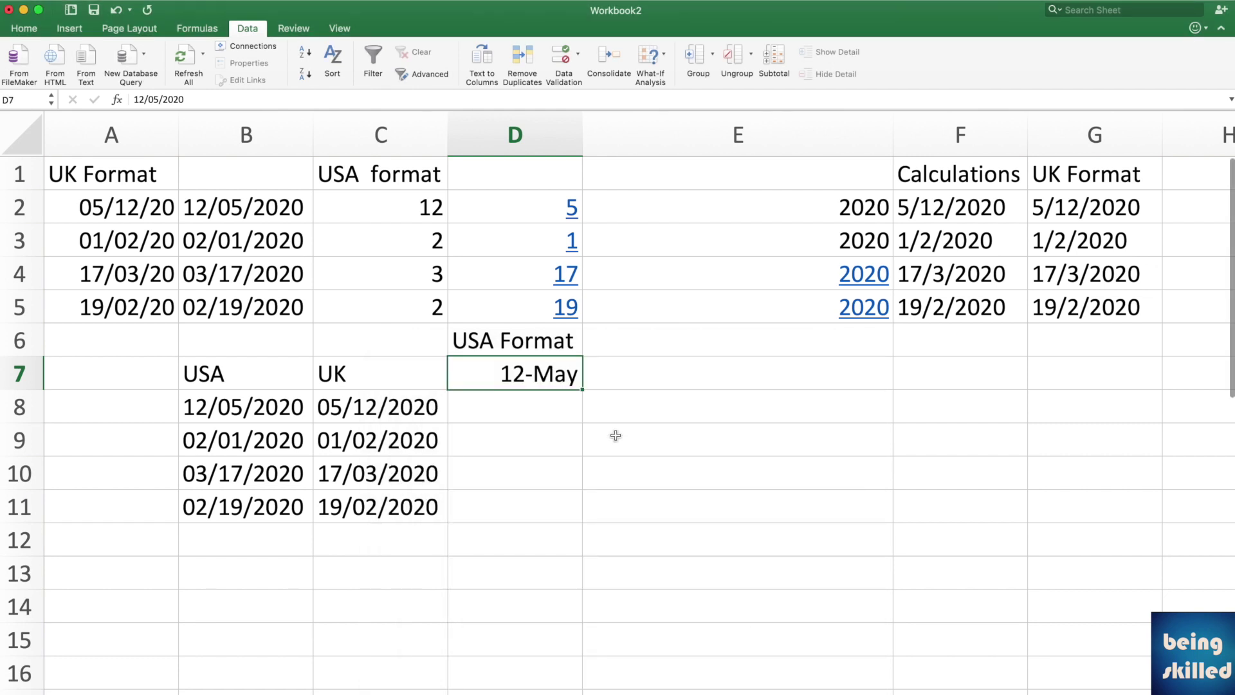
{"action": "left_click", "coordinate": [230, 223]}
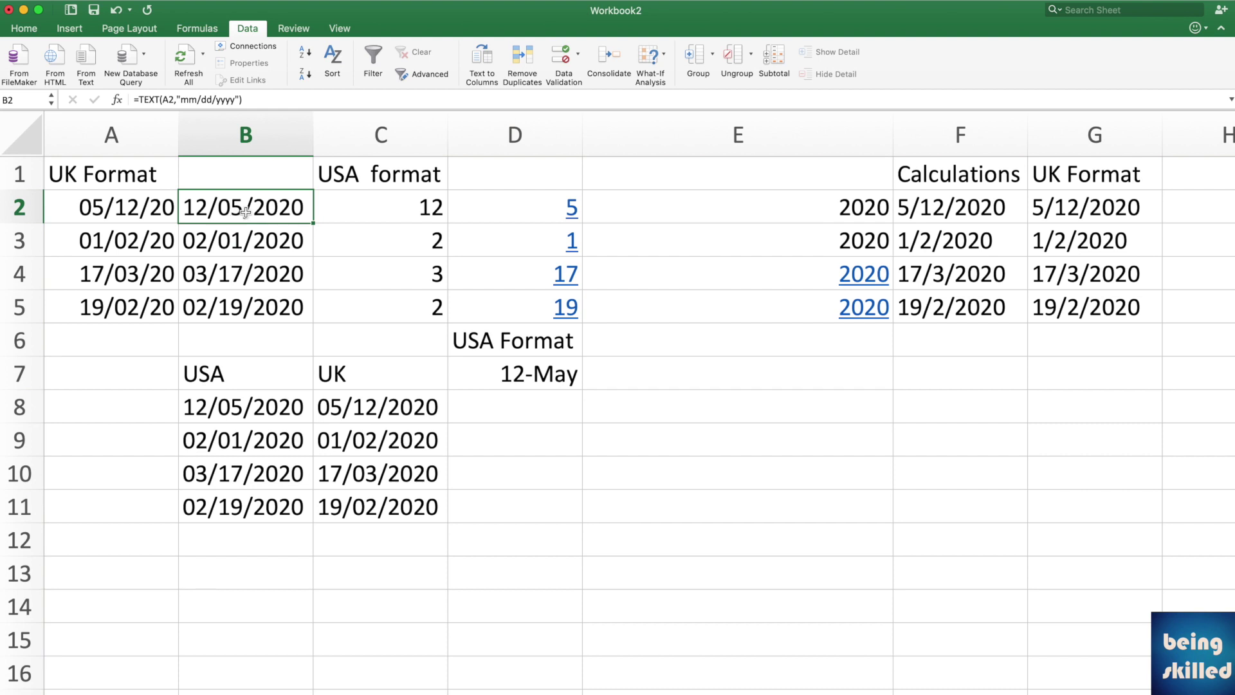
{"action": "key", "text": "super+c"}
Step: Paste B2's value 12/05/2020 into D8 as values only
{"action": "left_click", "coordinate": [508, 411]}
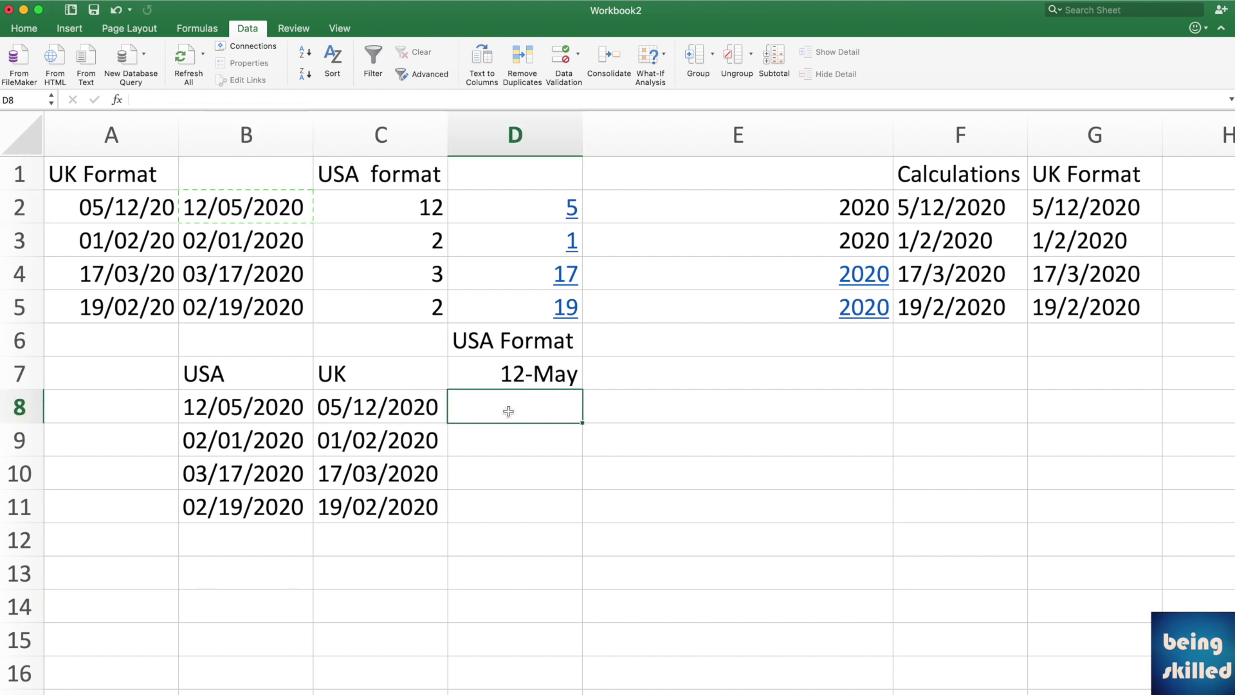
{"action": "right_click", "coordinate": [508, 411]}
{"action": "left_click", "coordinate": [547, 462]}
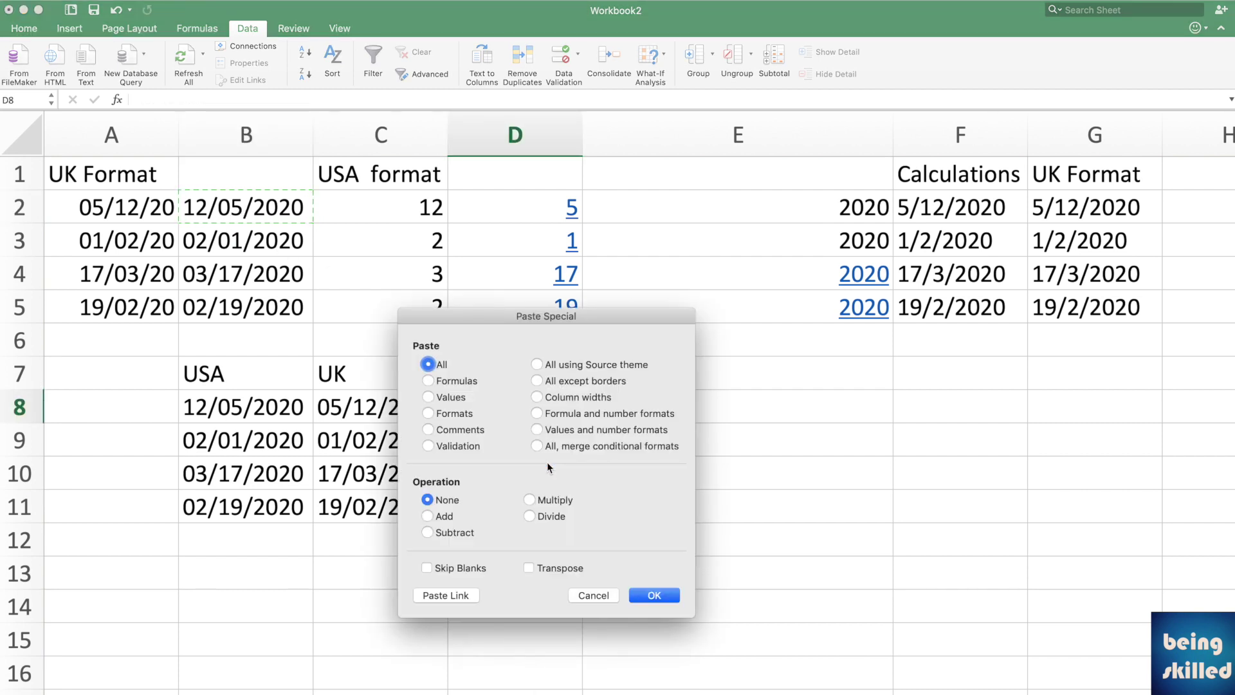
{"action": "left_click", "coordinate": [450, 397]}
{"action": "left_click", "coordinate": [654, 594]}
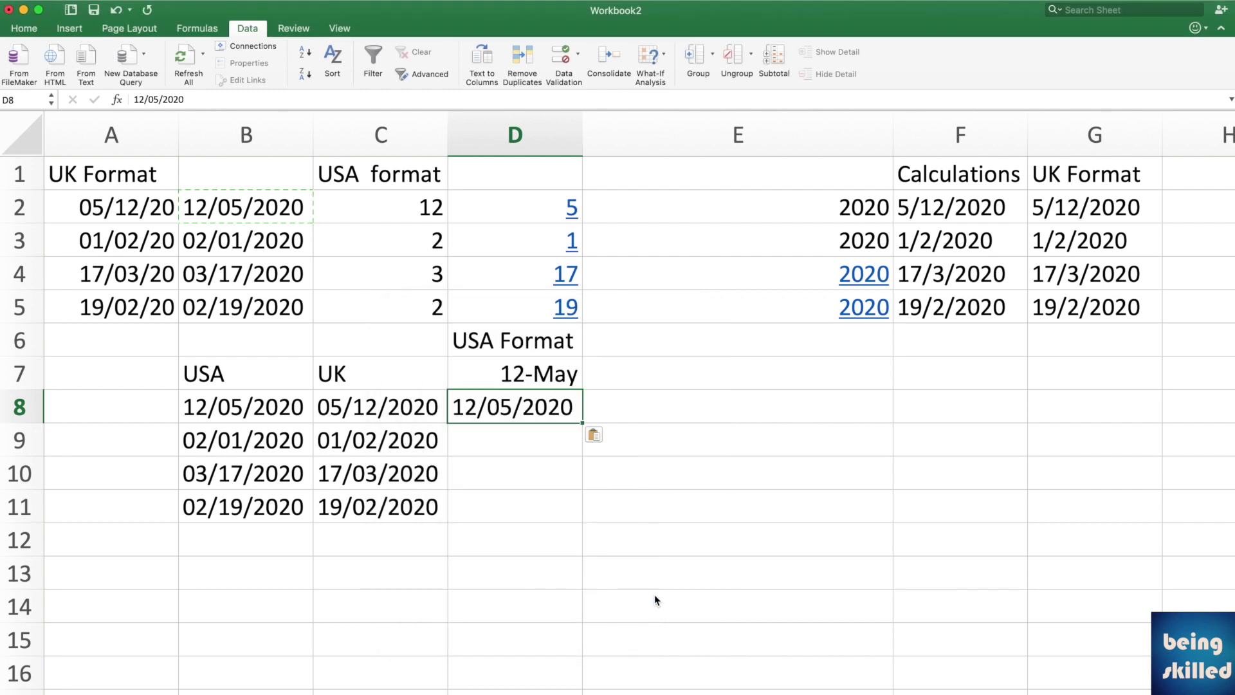
Step: Apply the 14-Mar date format to D8, which still shows 12/05/2020
{"action": "right_click", "coordinate": [533, 412]}
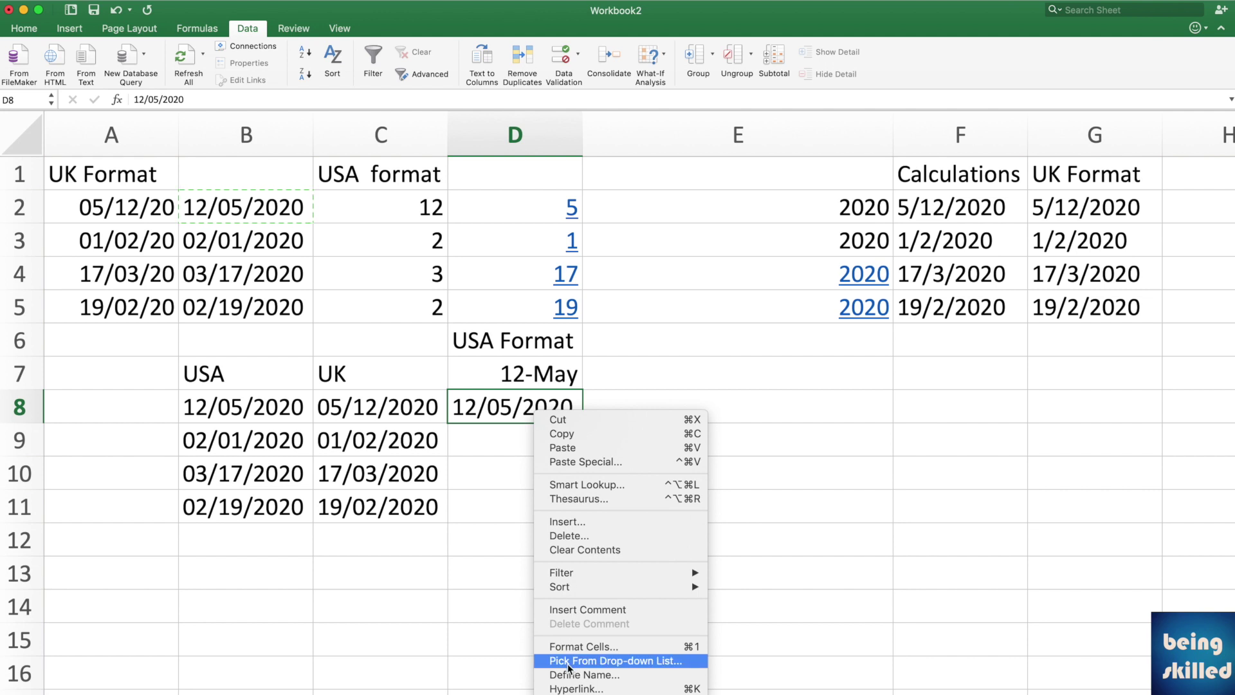
{"action": "left_click", "coordinate": [599, 646]}
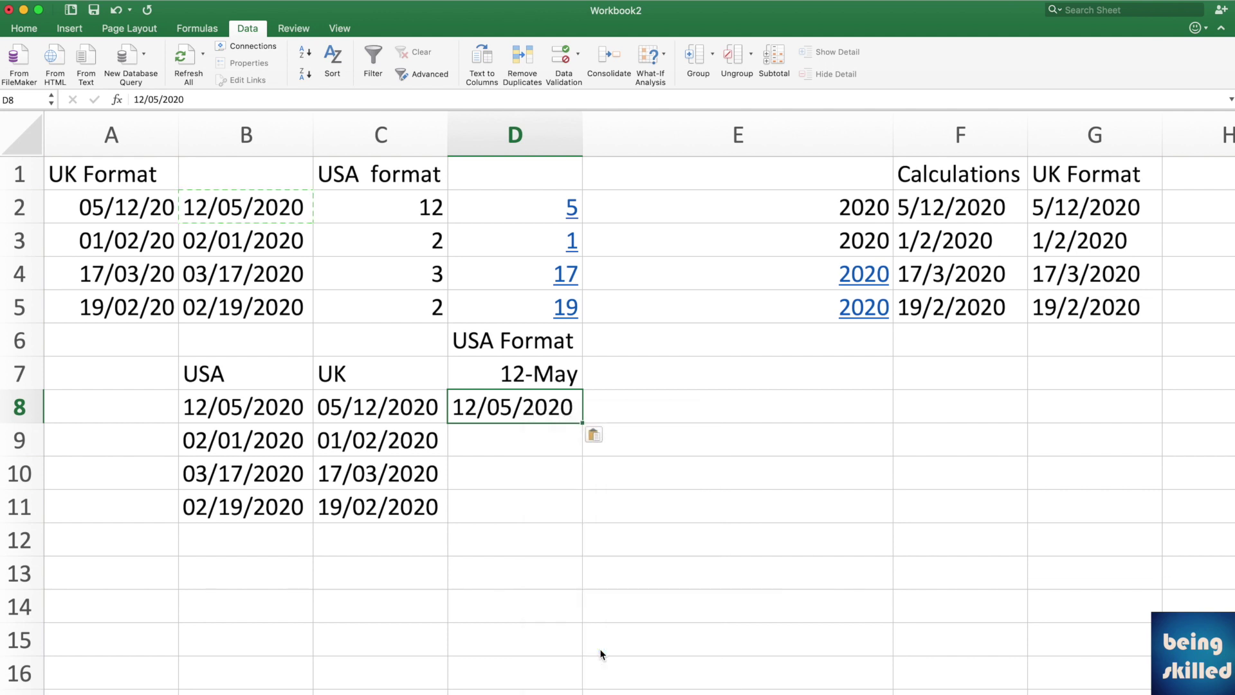
{"action": "left_click", "coordinate": [450, 481]}
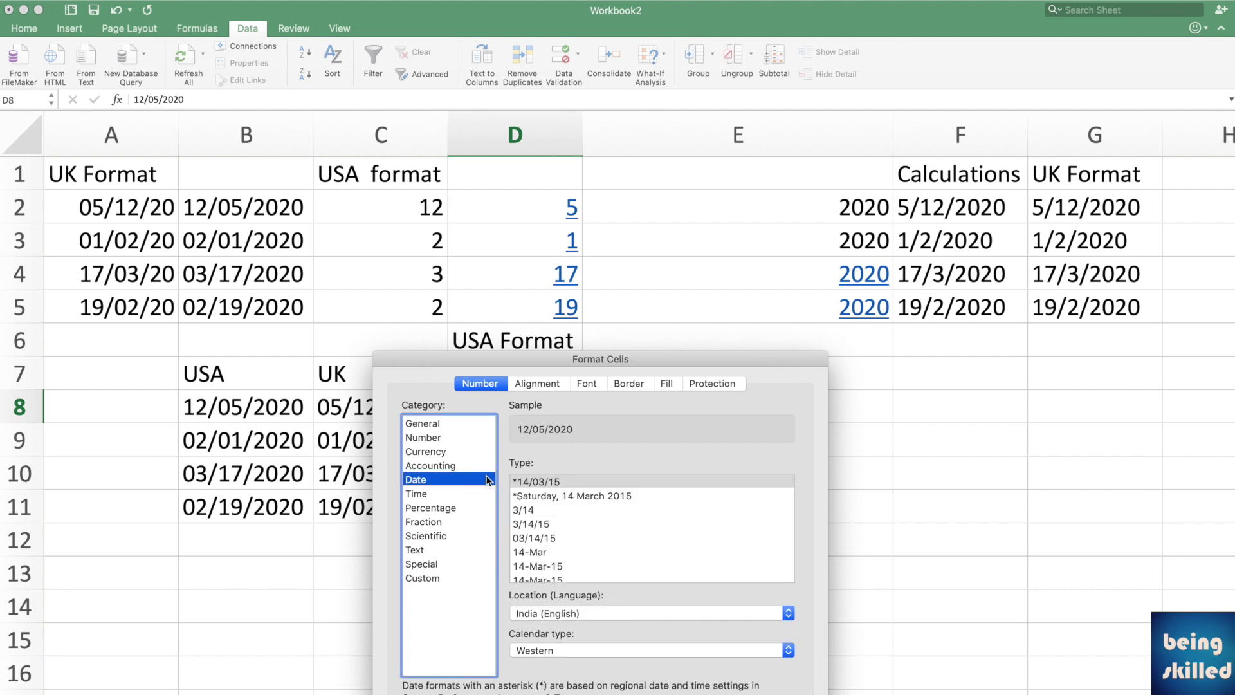
{"action": "left_click", "coordinate": [543, 552]}
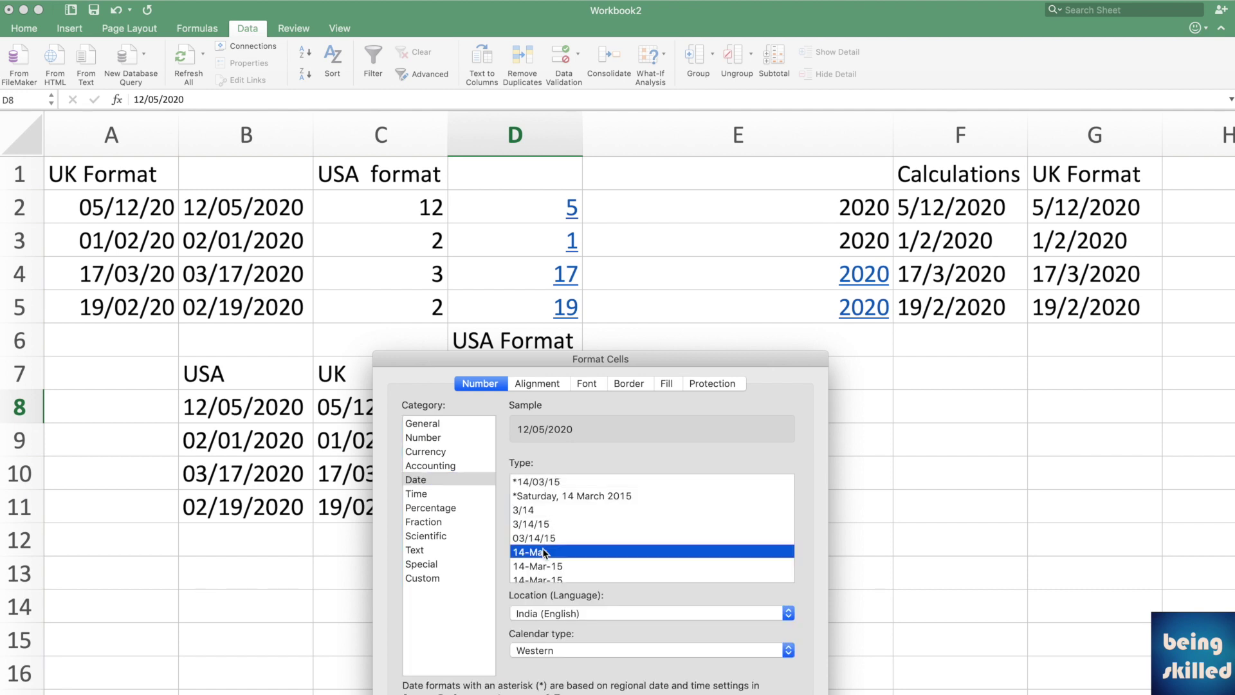
{"action": "key", "text": "Return"}
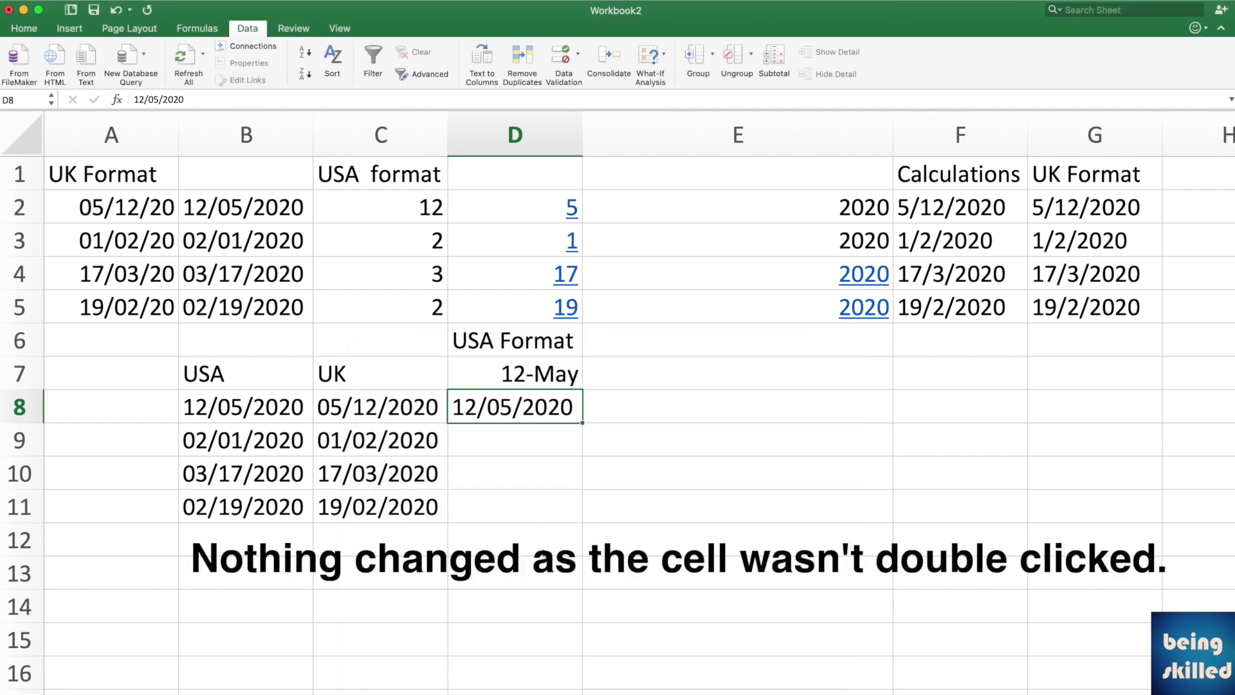